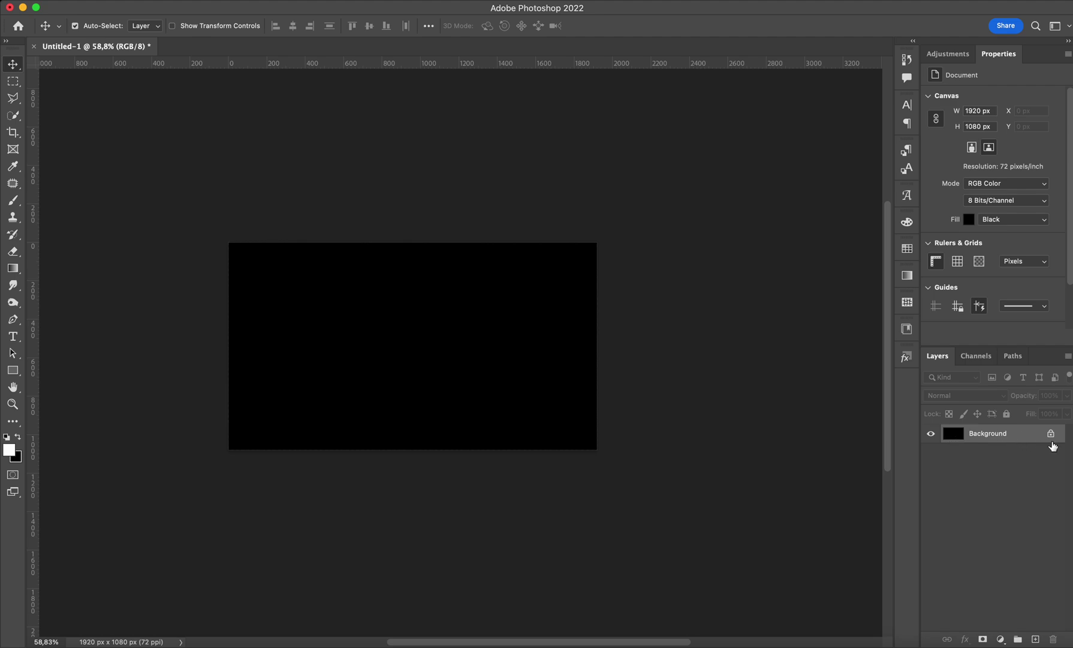
- Fill the Background layer white, then black, using the fill shortcuts
key(alt+BackSpace)
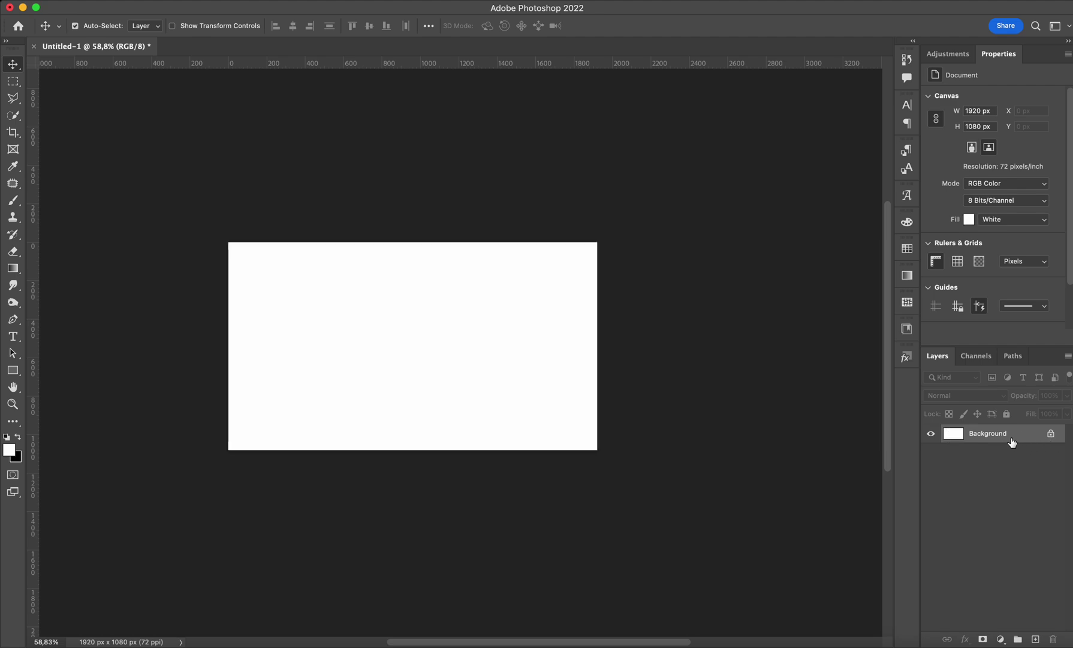
key(super+BackSpace)
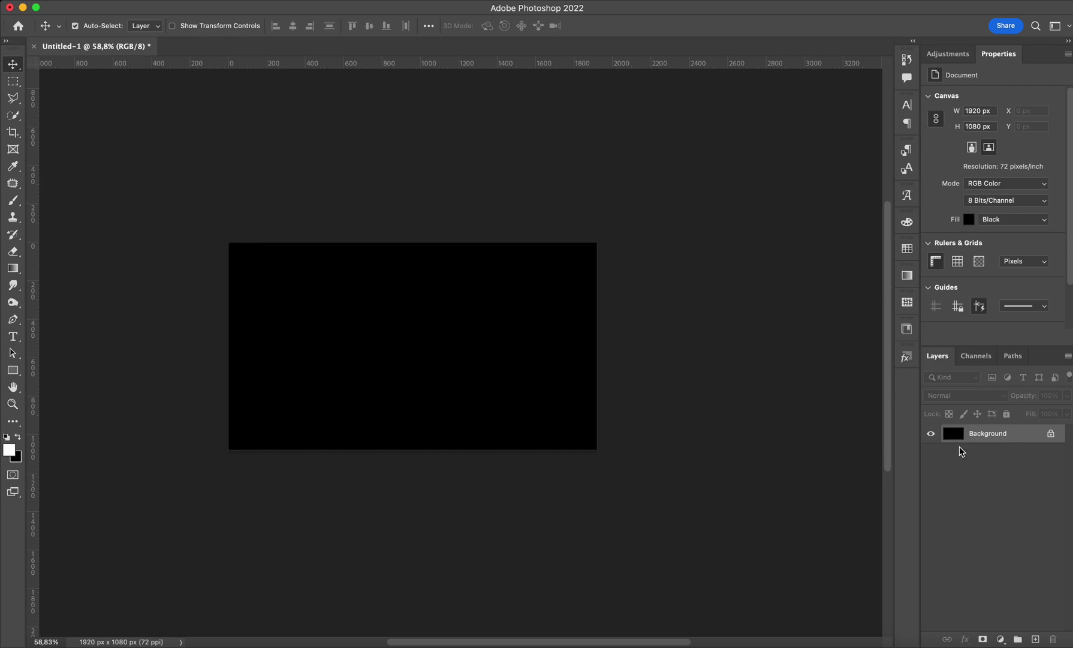
- Add a Gradient Map adjustment layer using the red-to-black rainbow gradient preset
click(952, 58)
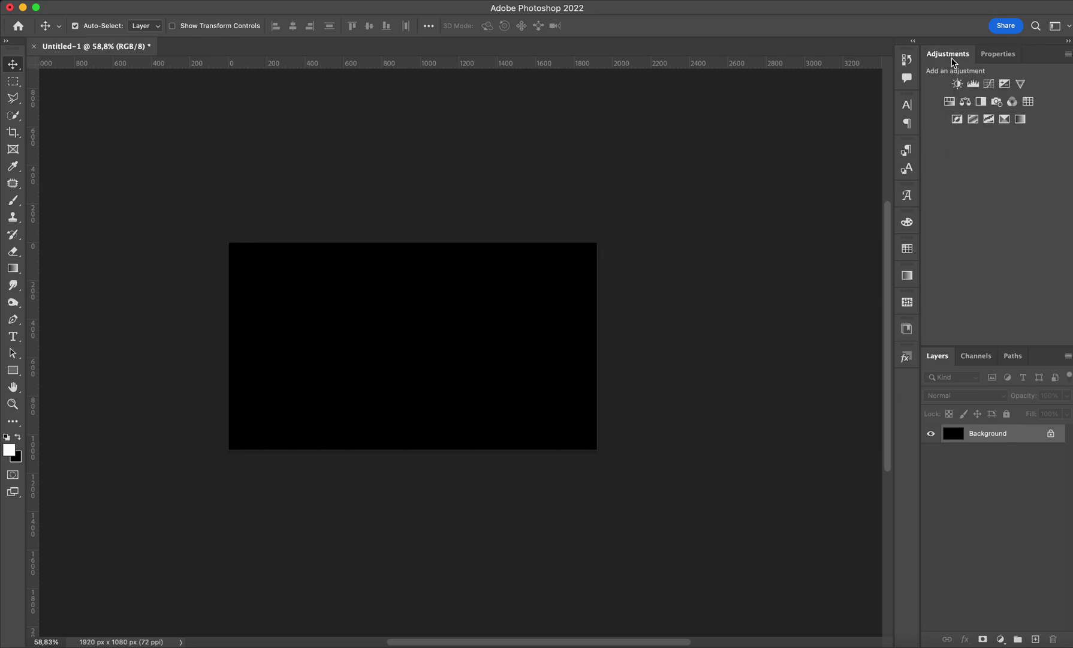
click(1021, 119)
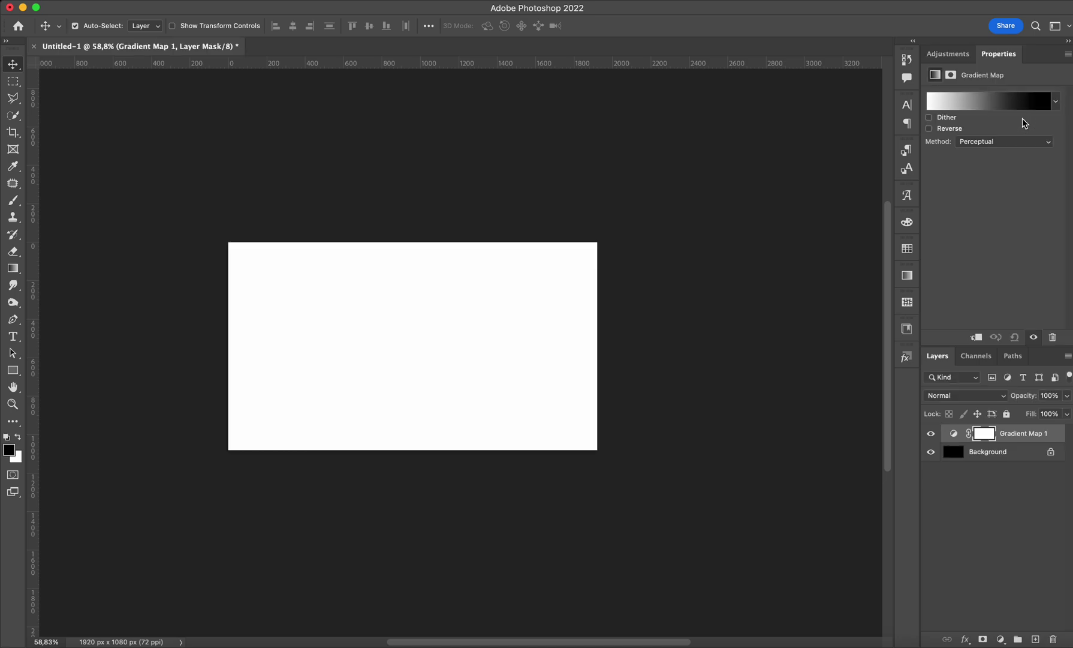
click(993, 103)
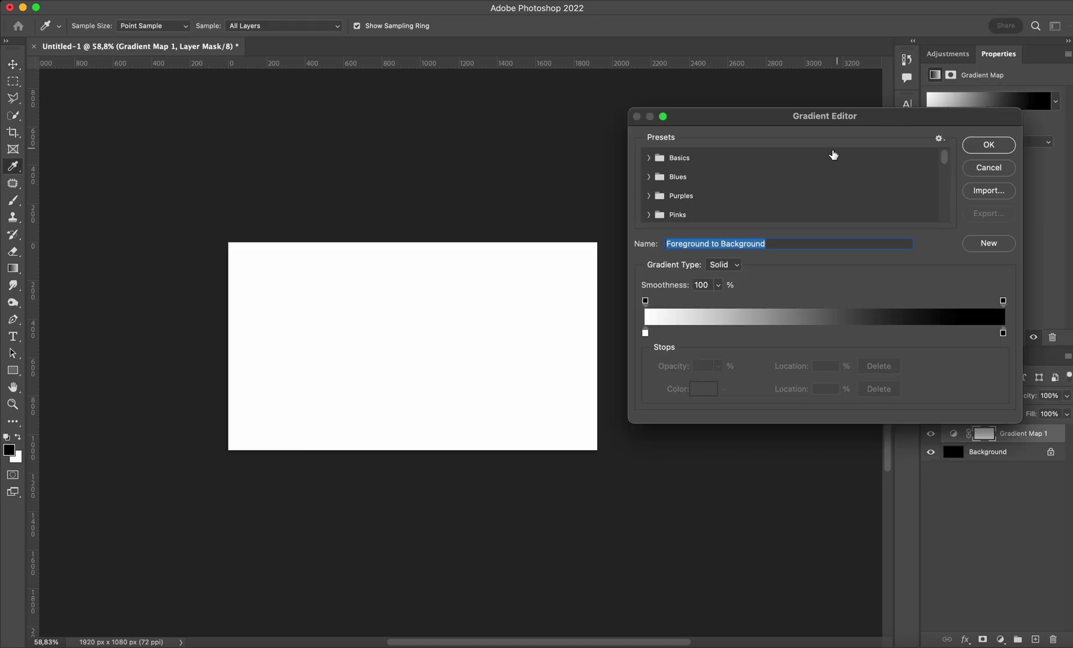
scroll(834, 155, down, 10)
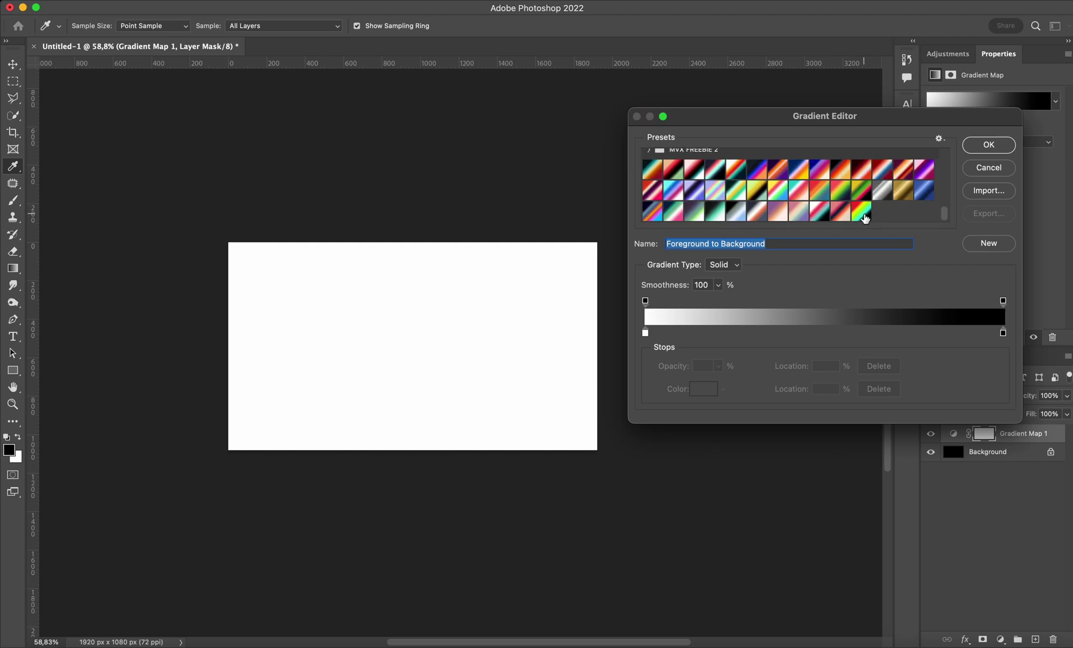
click(863, 212)
- Check the red, cyan and black stops, confirm the gradient, and enable Reverse
click(1003, 334)
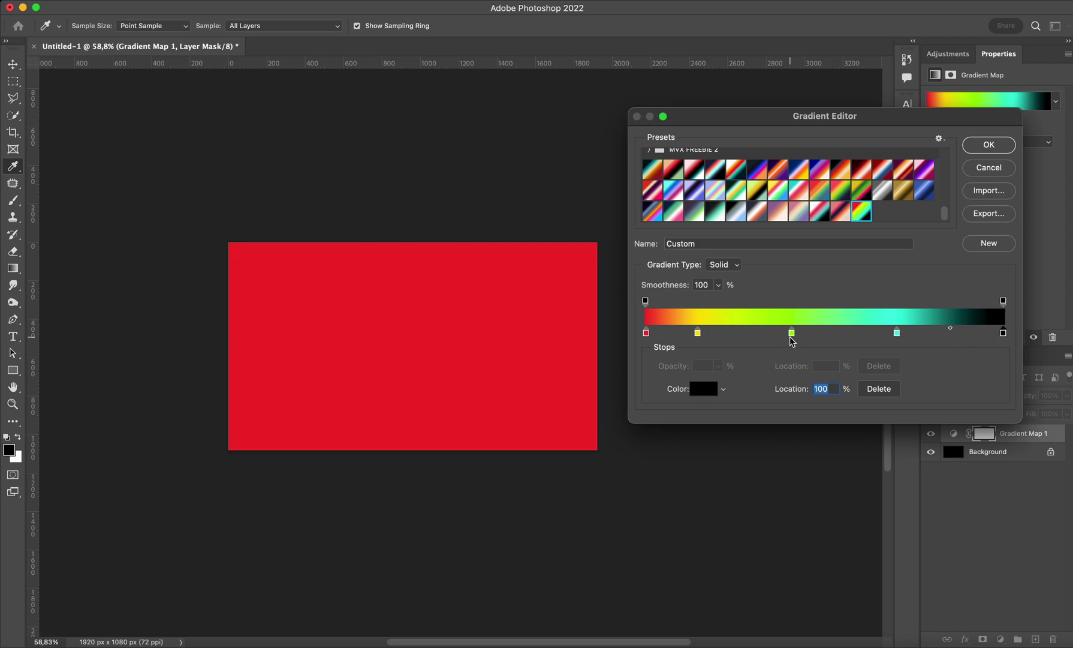
click(645, 334)
click(899, 340)
click(1005, 334)
click(988, 145)
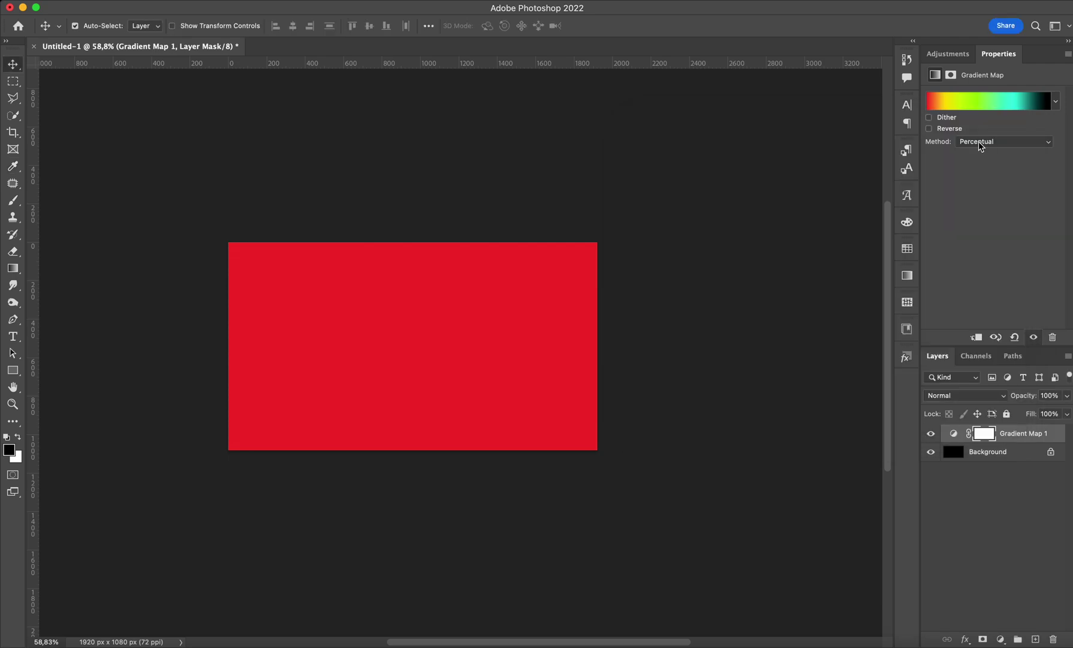
click(930, 129)
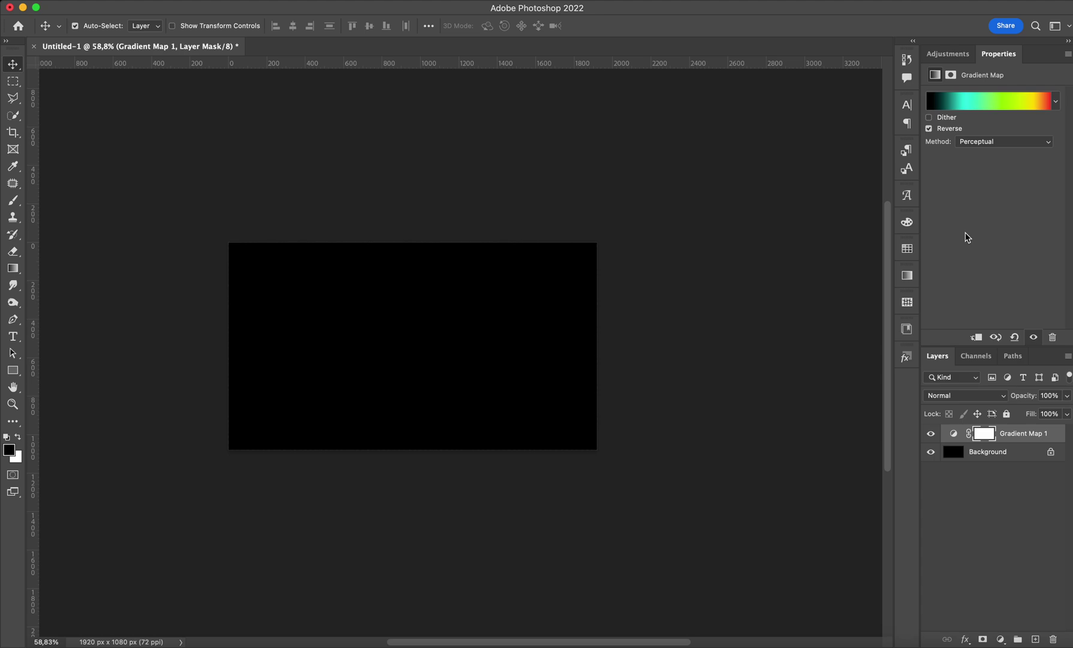
click(930, 129)
click(930, 128)
- Add Layer 1 above the Background and set up a Soft Round brush around 437 px
click(1007, 454)
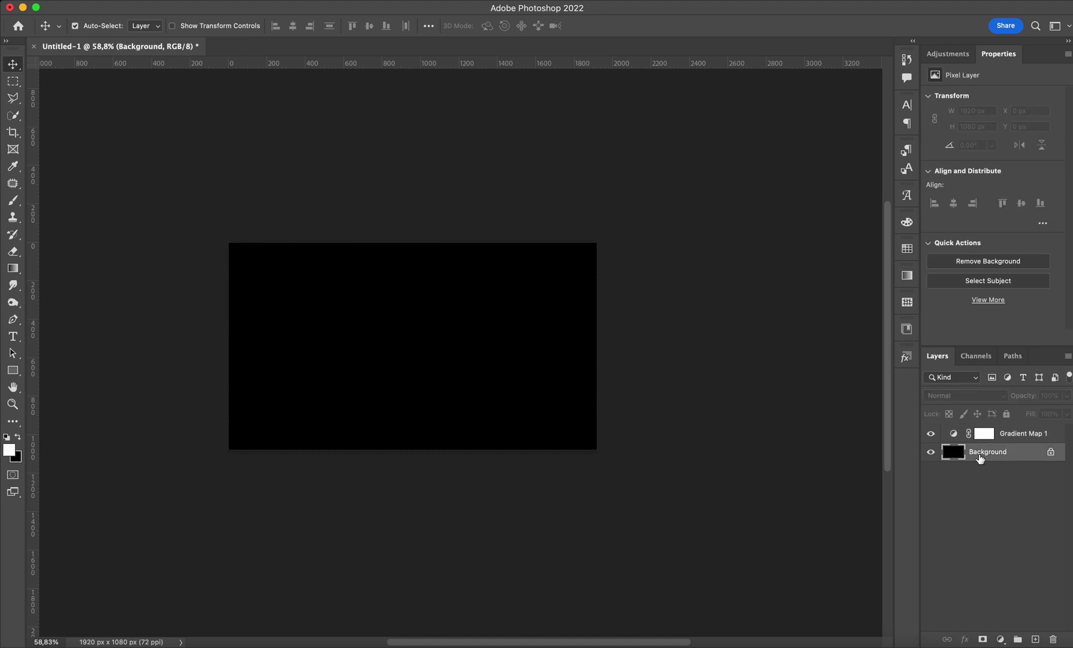
click(1036, 640)
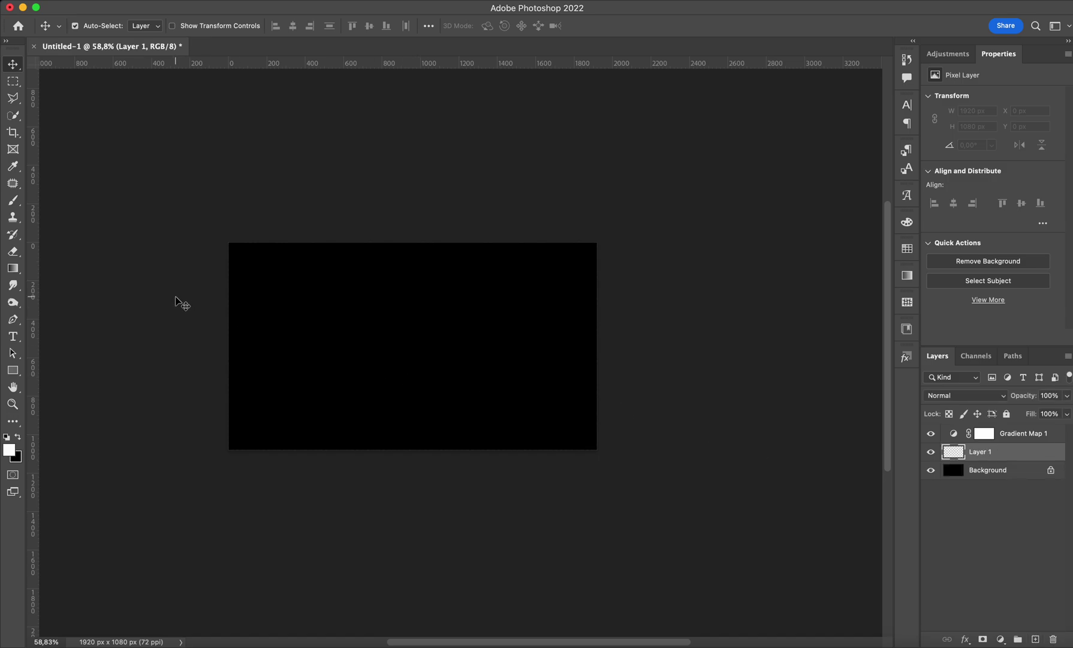
click(13, 284)
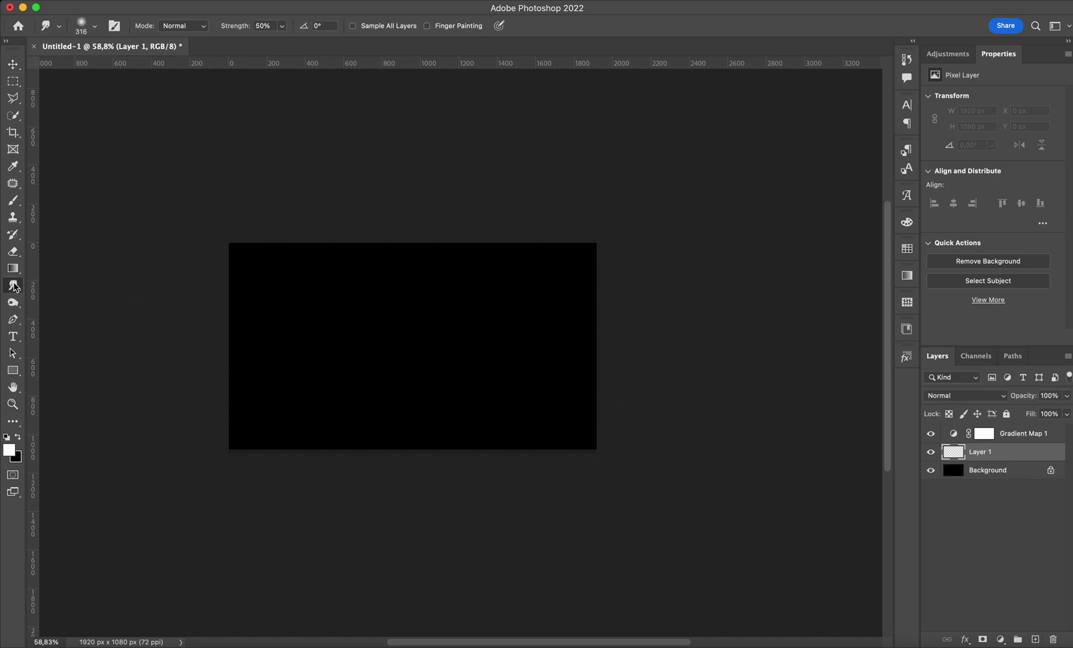
click(13, 200)
click(83, 30)
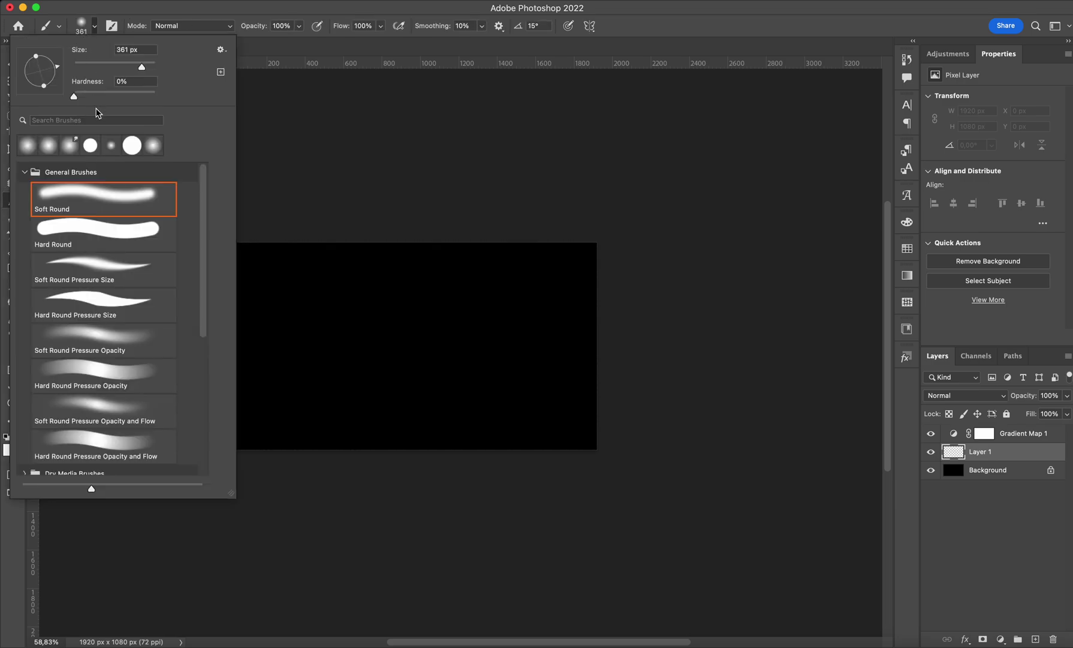
click(68, 207)
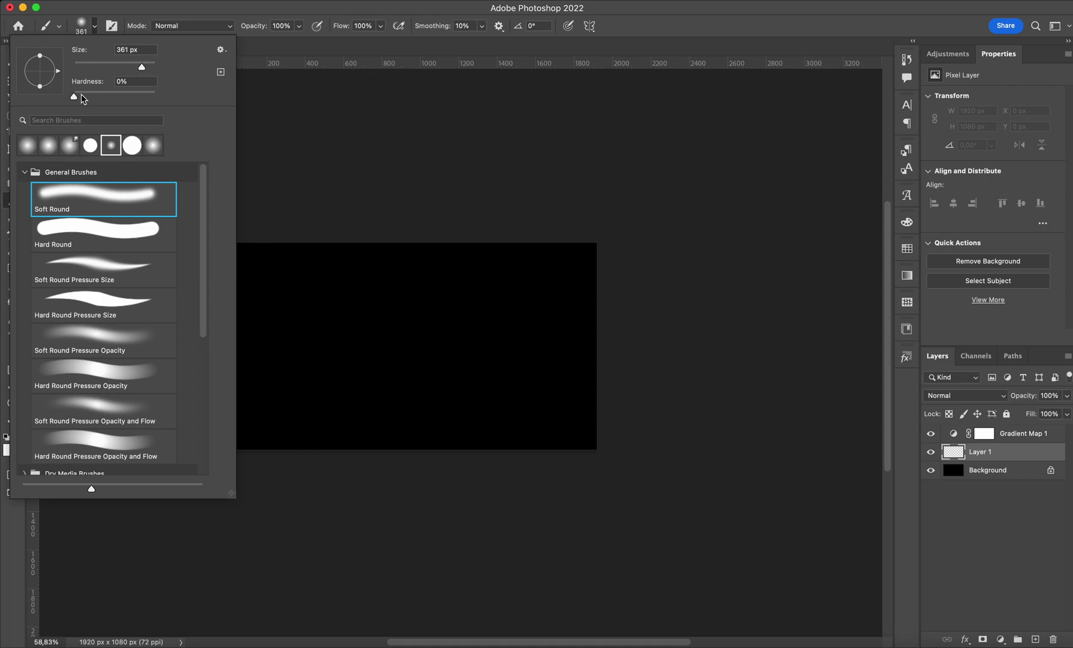
mouse_move(406, 332)
mouse_down()
mouse_move(446, 338)
mouse_move(424, 331)
mouse_up()
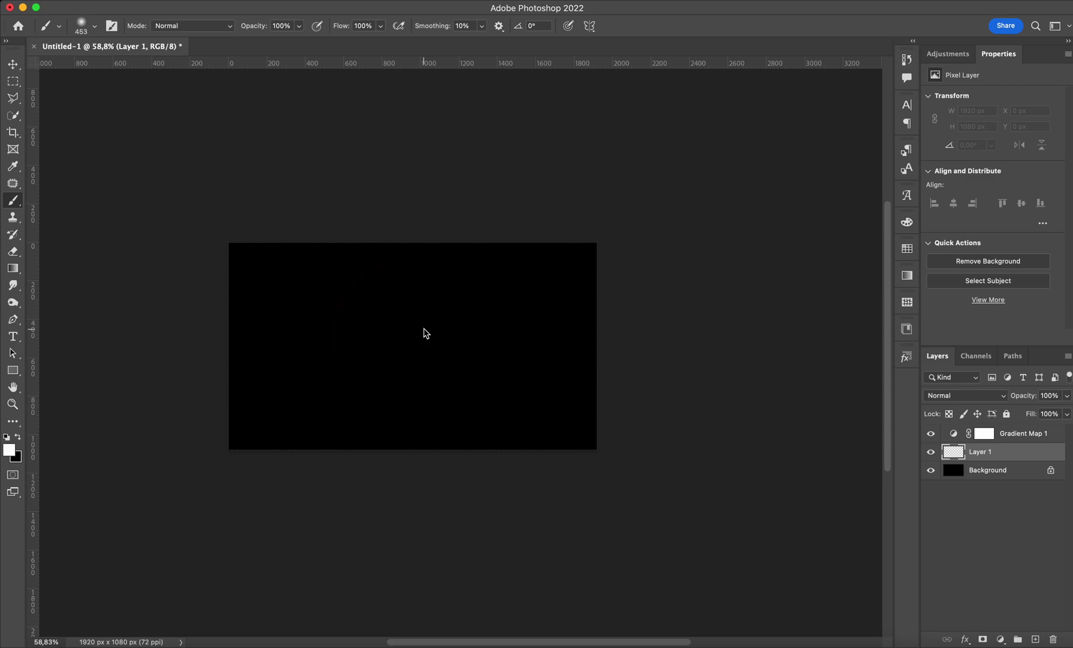
click(82, 35)
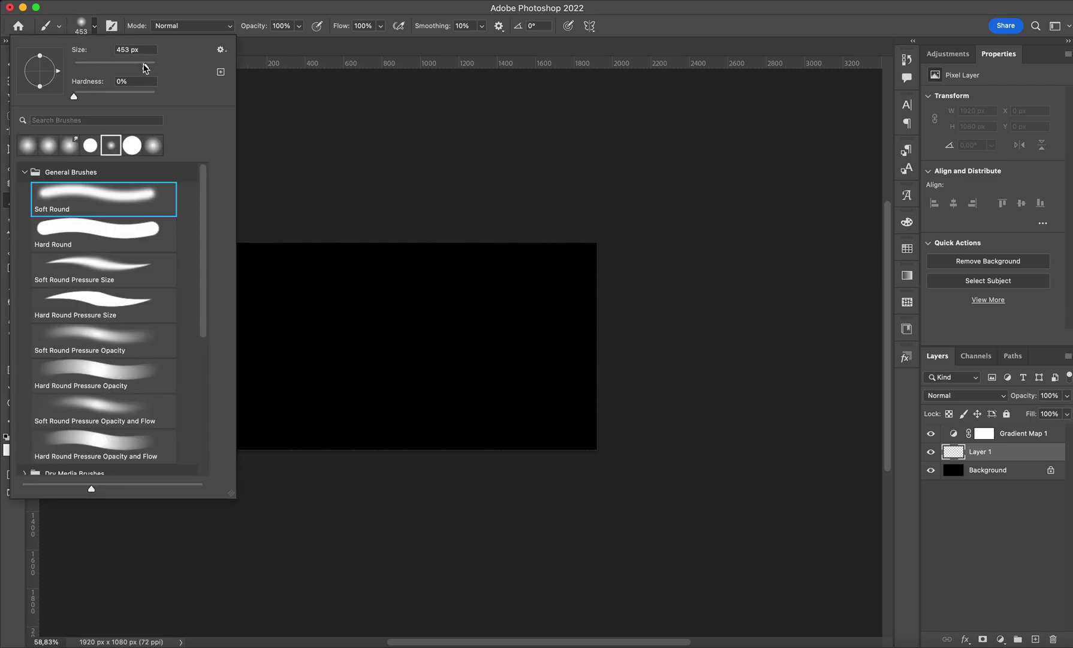
click(293, 181)
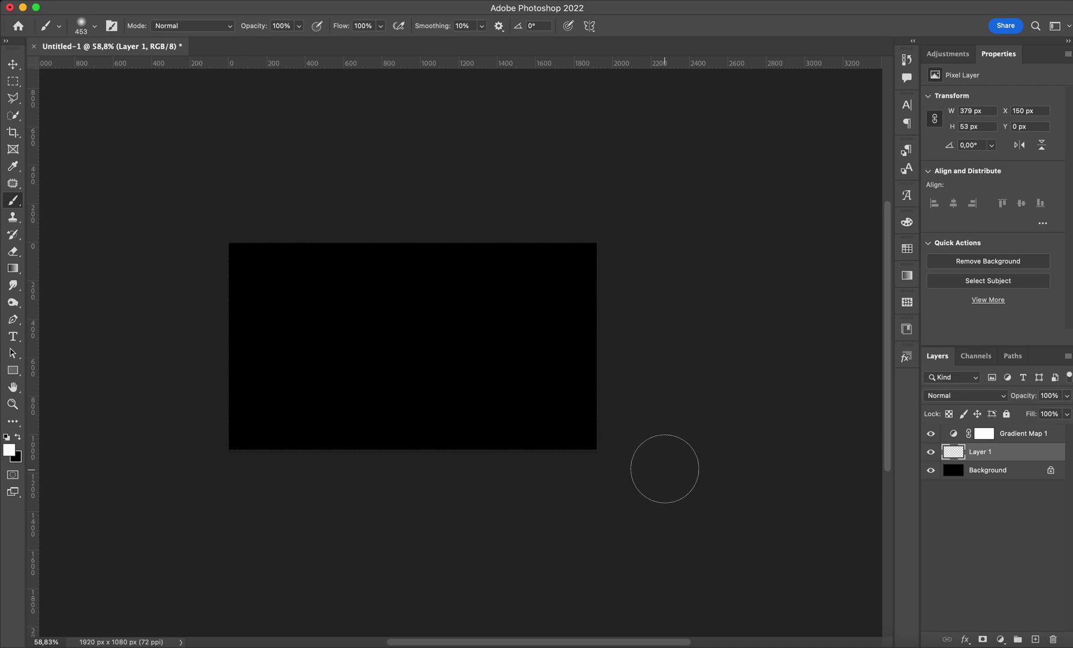
- Paint a large curved stroke sweeping in from the canvas's right edge
mouse_move(635, 384)
mouse_down()
mouse_move(514, 340)
mouse_move(479, 367)
mouse_move(470, 395)
mouse_move(485, 444)
mouse_move(562, 513)
mouse_up()
key(v)
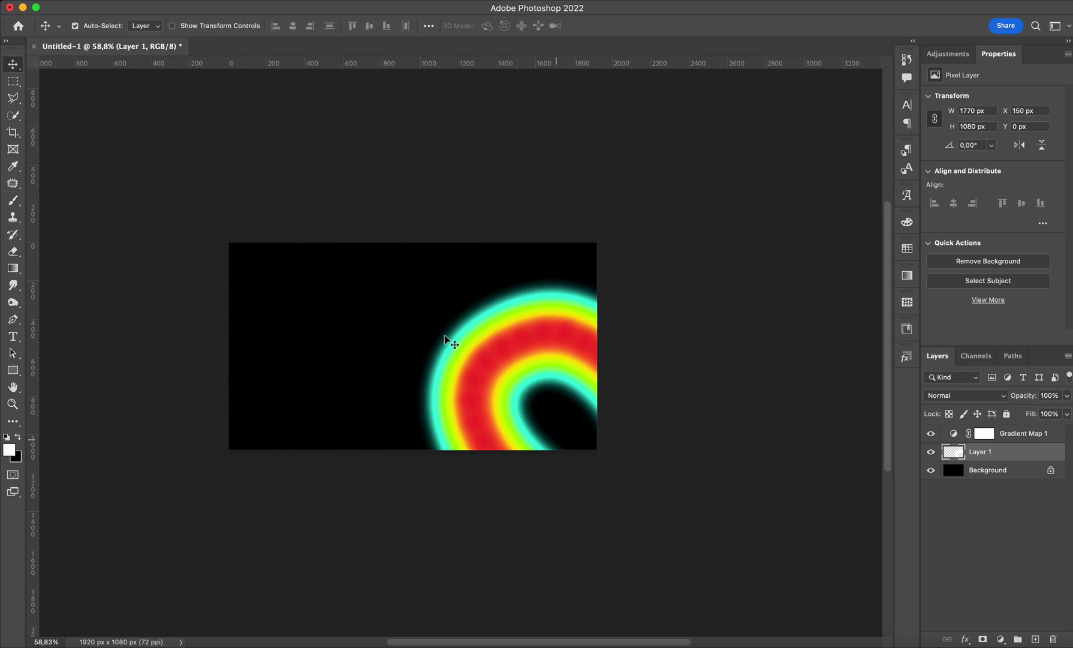
scroll(429, 321, left, 1)
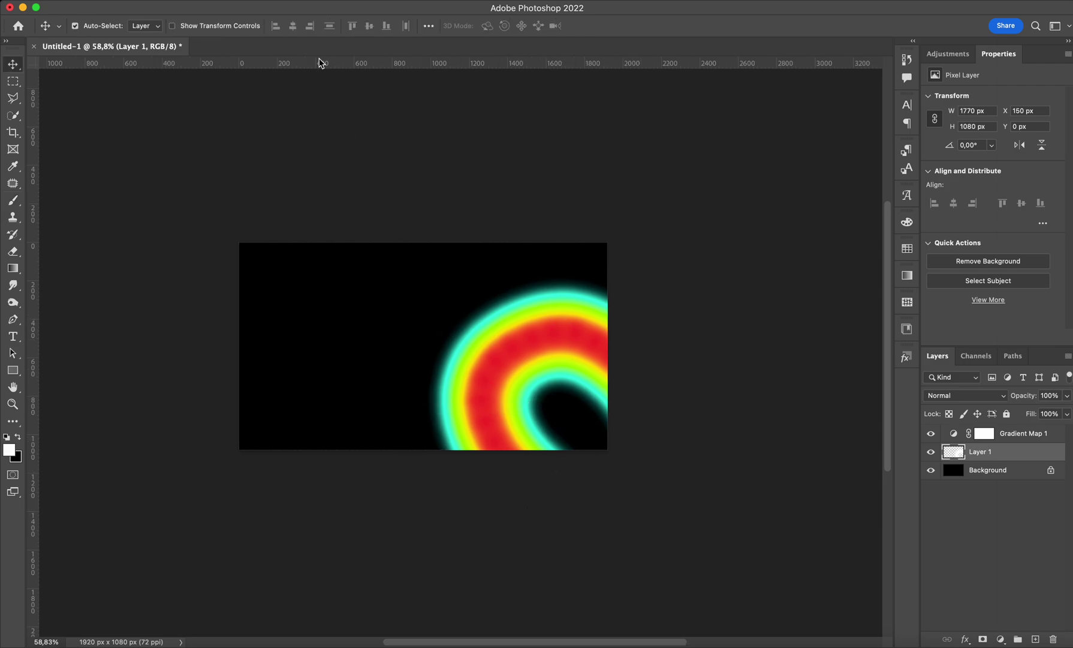
- Apply a Motion Blur to Layer 1 with Angle 0° and Distance 700 pixels
click(305, 0)
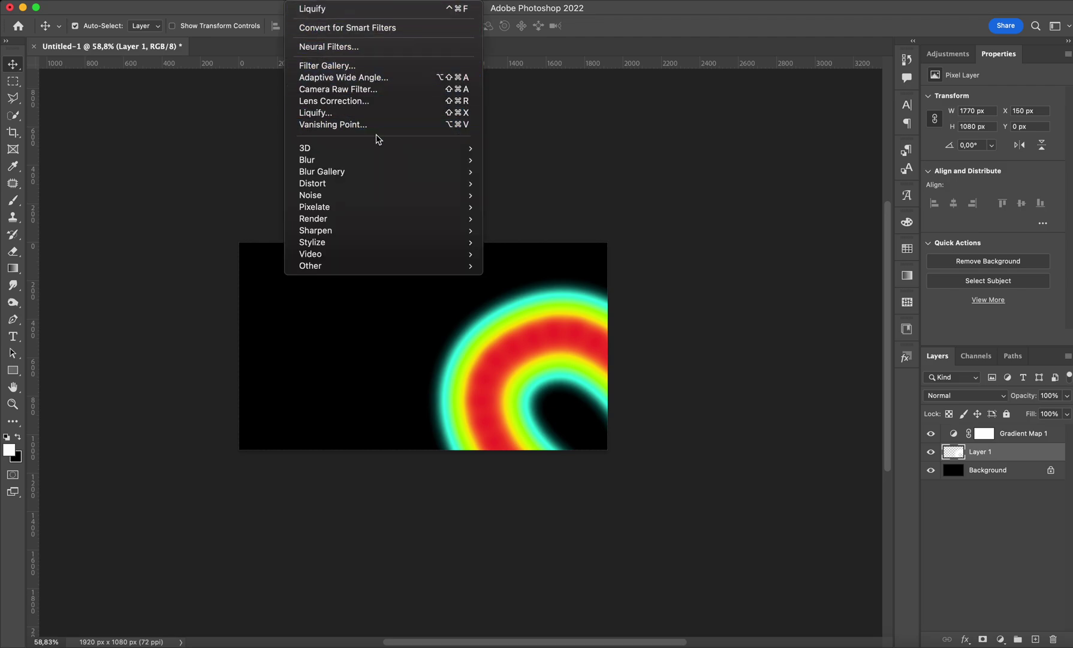
mouse_move(377, 149)
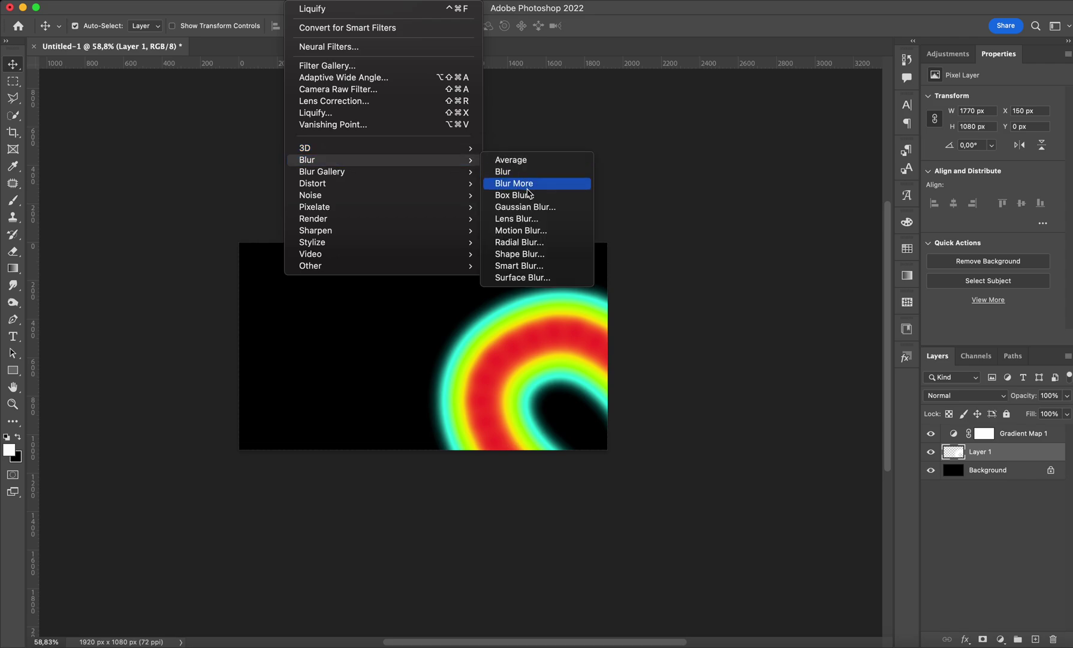
click(541, 232)
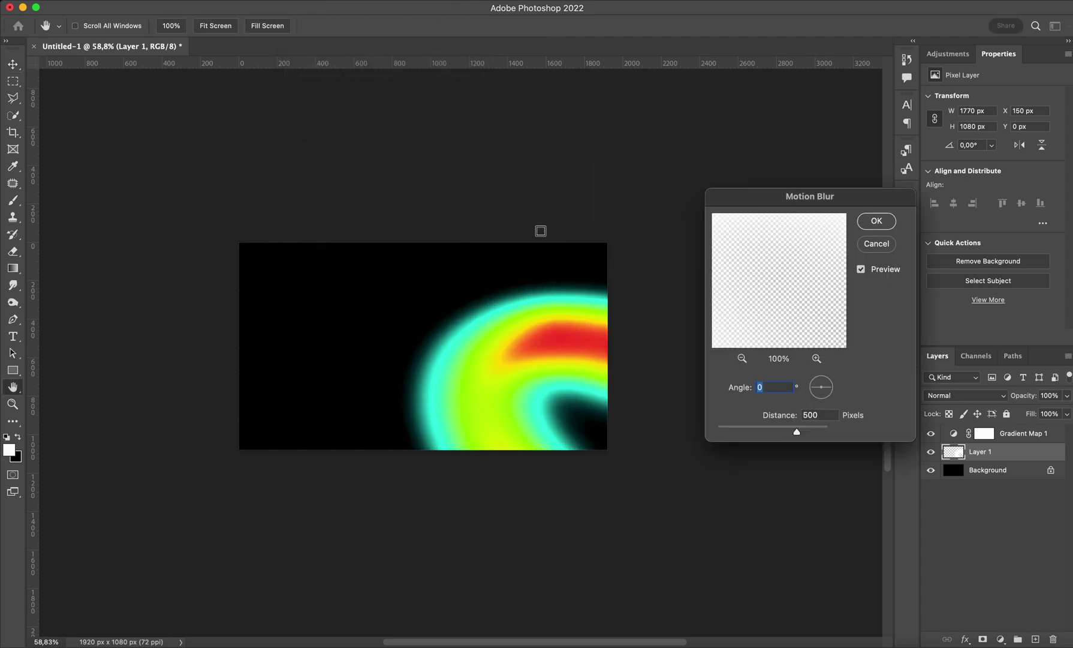
drag(795, 433, 826, 438)
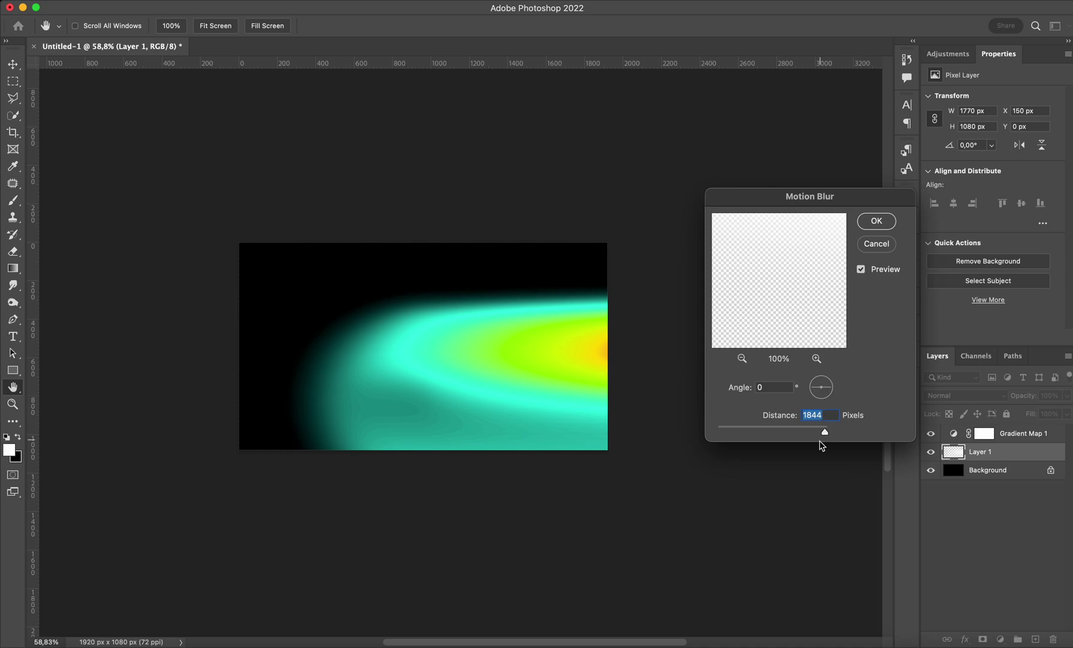
drag(825, 432, 804, 436)
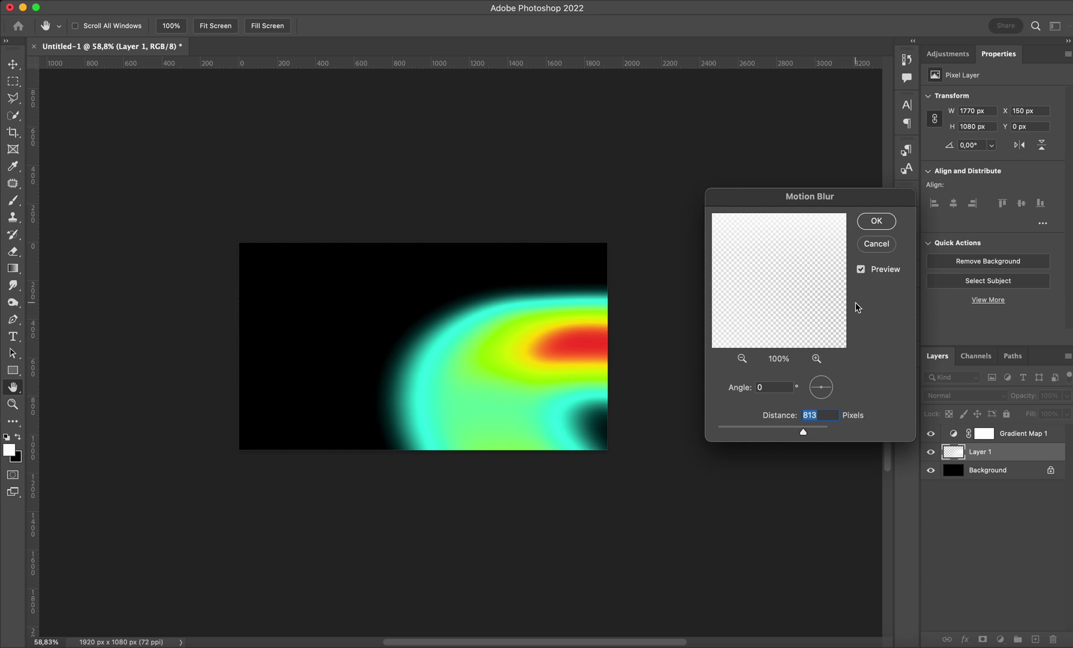
drag(804, 435, 801, 433)
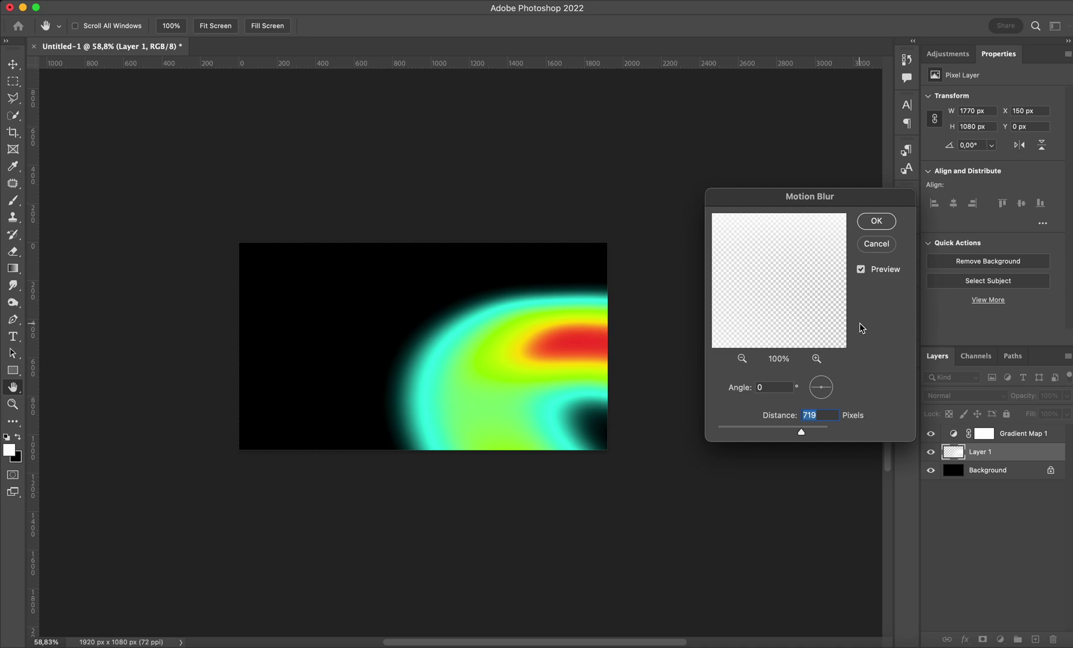
text(700)
key(Return)
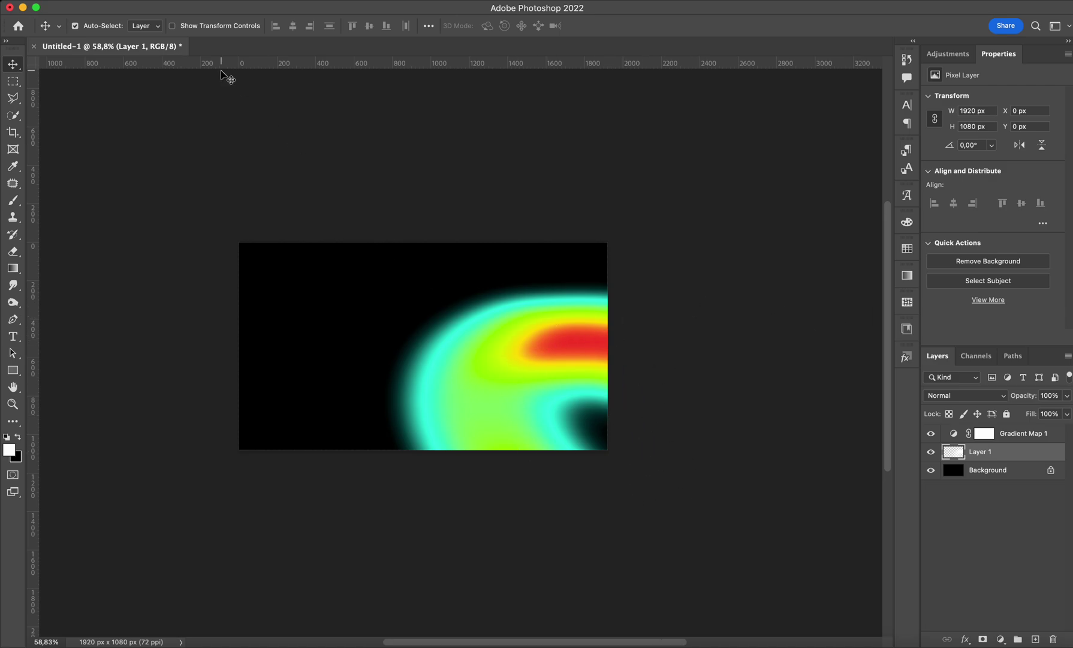
- Duplicate Layer 1 and set the copy's Motion Blur to 90° and 625 pixels
key(super+j)
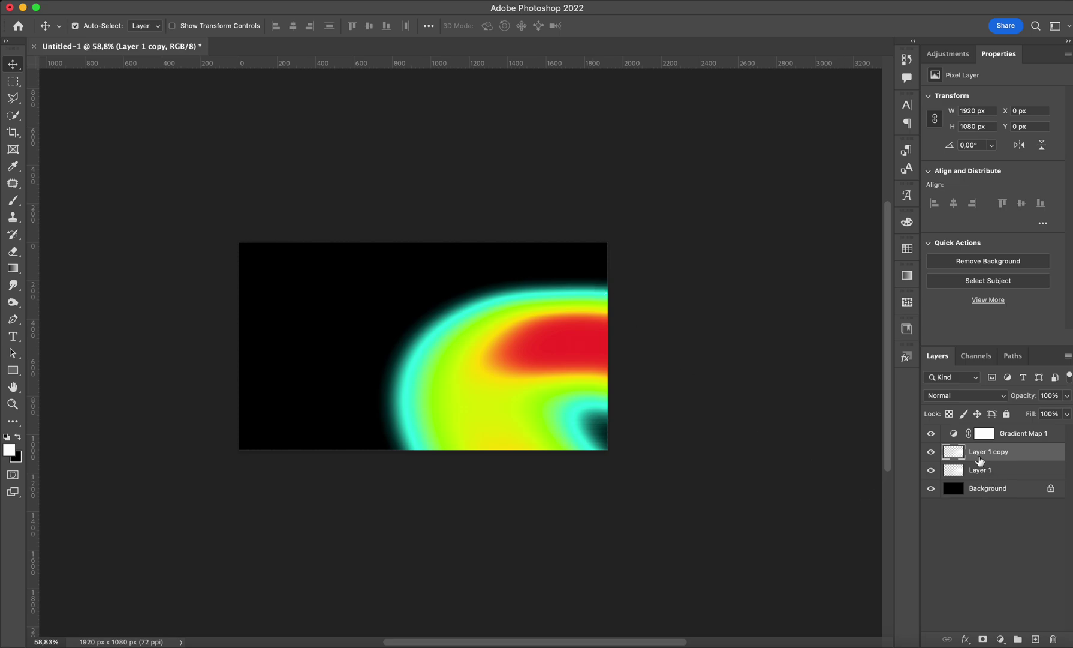
click(299, 0)
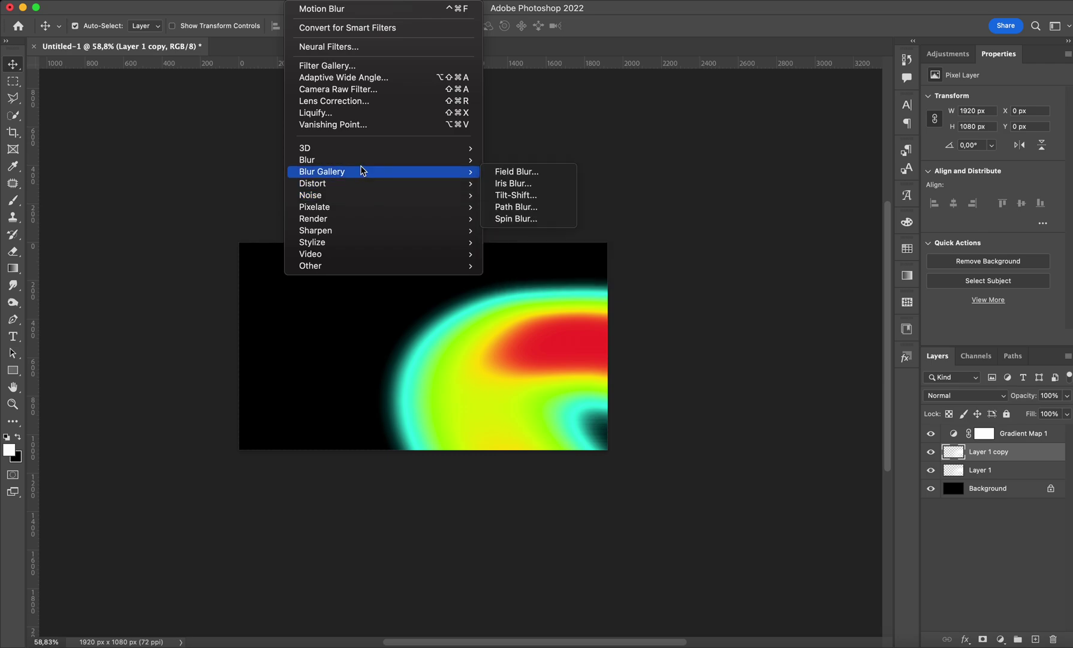
mouse_move(363, 158)
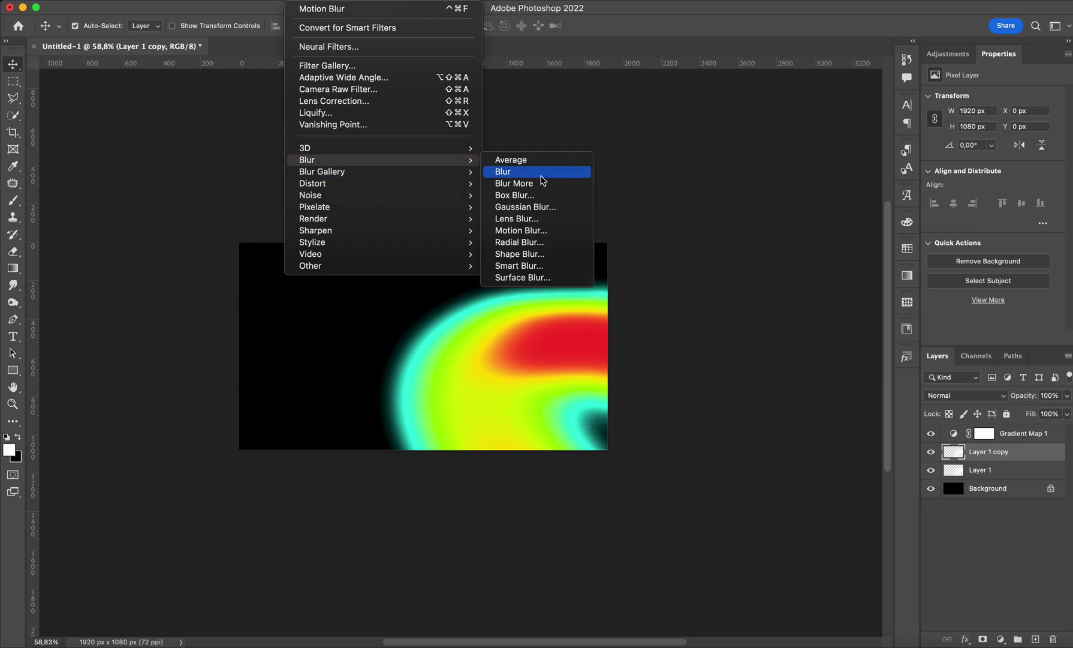
click(547, 231)
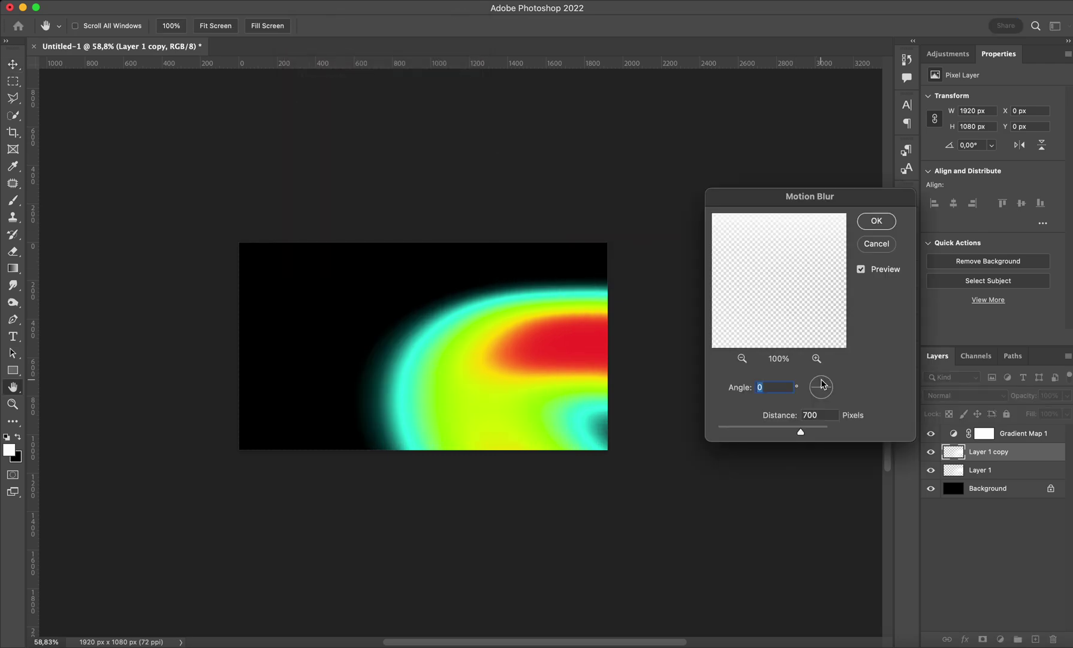
text(90)
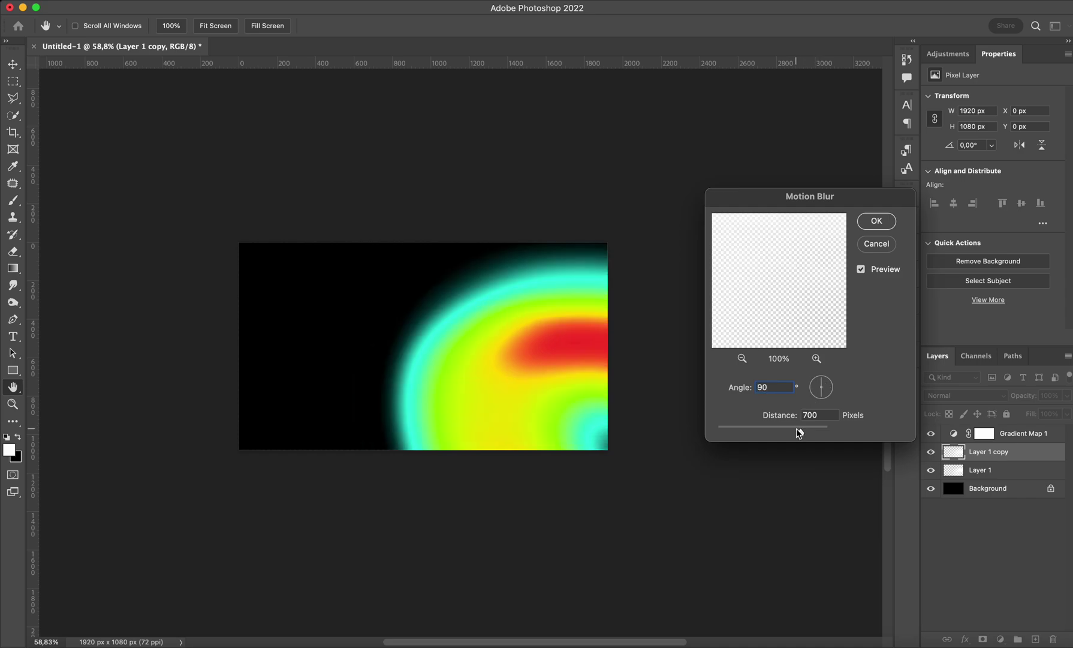
mouse_move(800, 432)
mouse_down()
mouse_move(809, 431)
mouse_move(789, 434)
mouse_move(800, 433)
mouse_up()
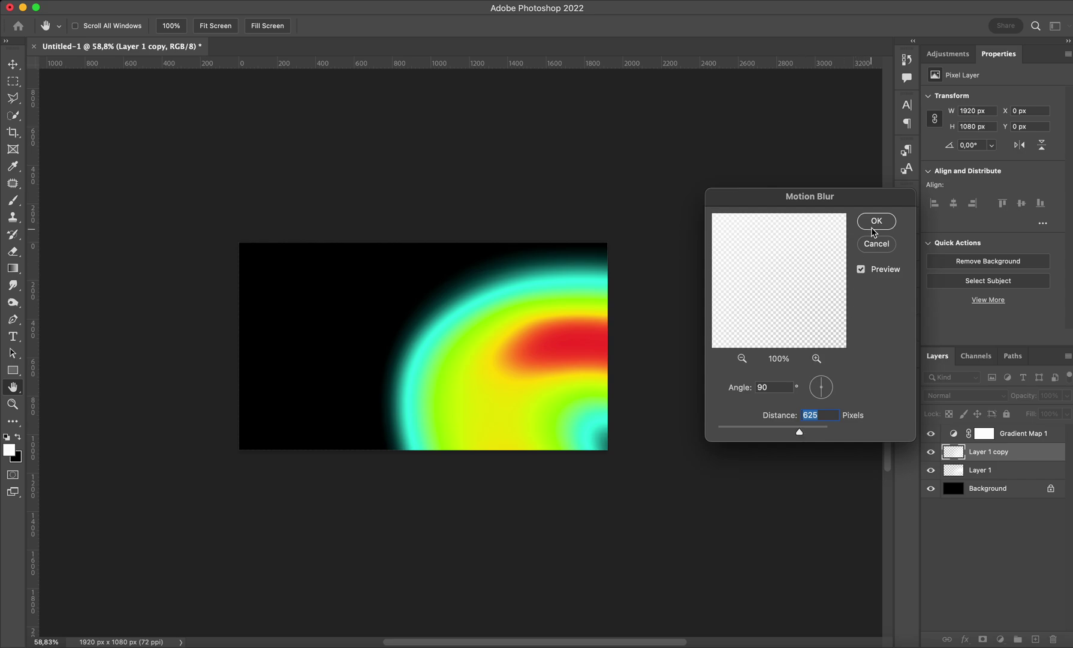
- Apply the vertical blur and toggle Layer 1 copy's visibility to compare
click(874, 221)
click(930, 453)
click(930, 452)
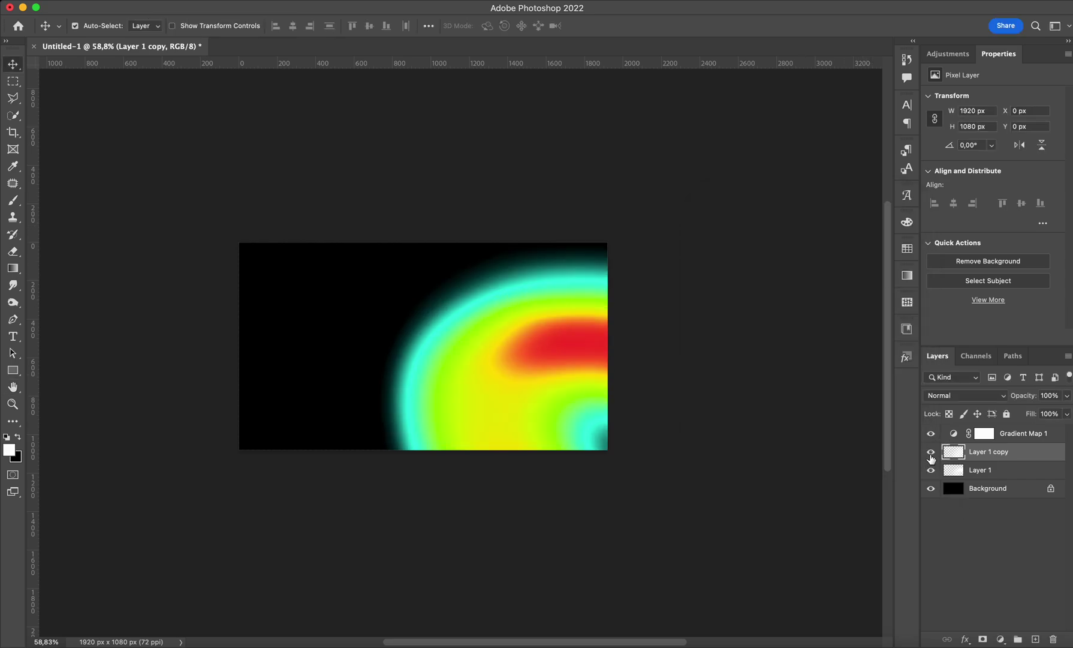
- Unlock the Background and convert it, Layer 1 and the copy into one smart object
click(1050, 490)
shift+click(1016, 458)
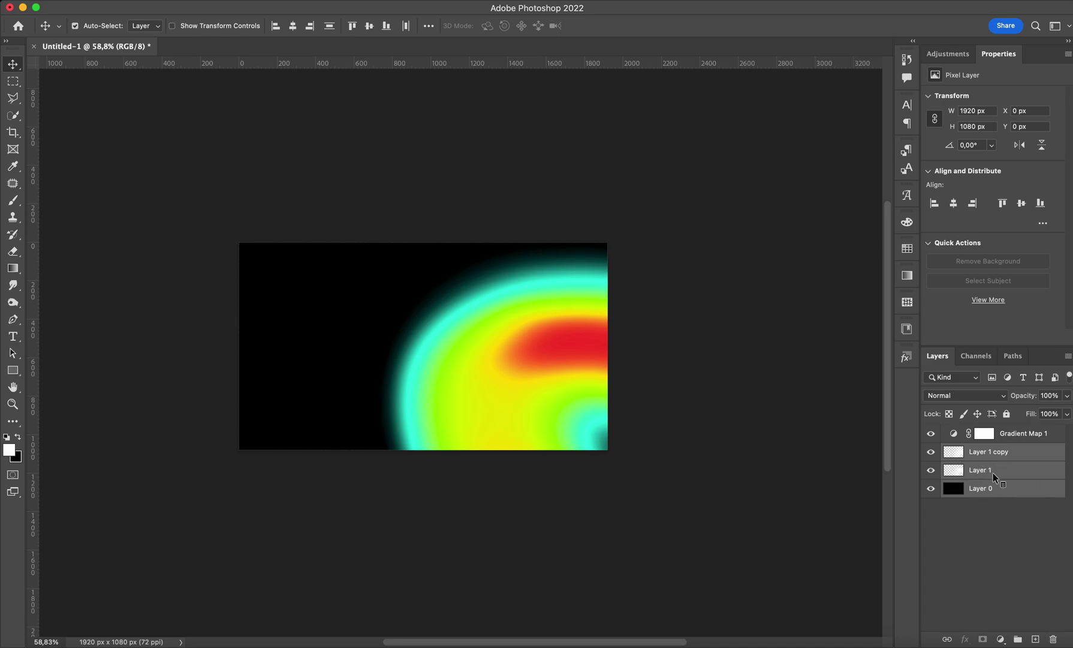
right_click(993, 472)
mouse_move(908, 637)
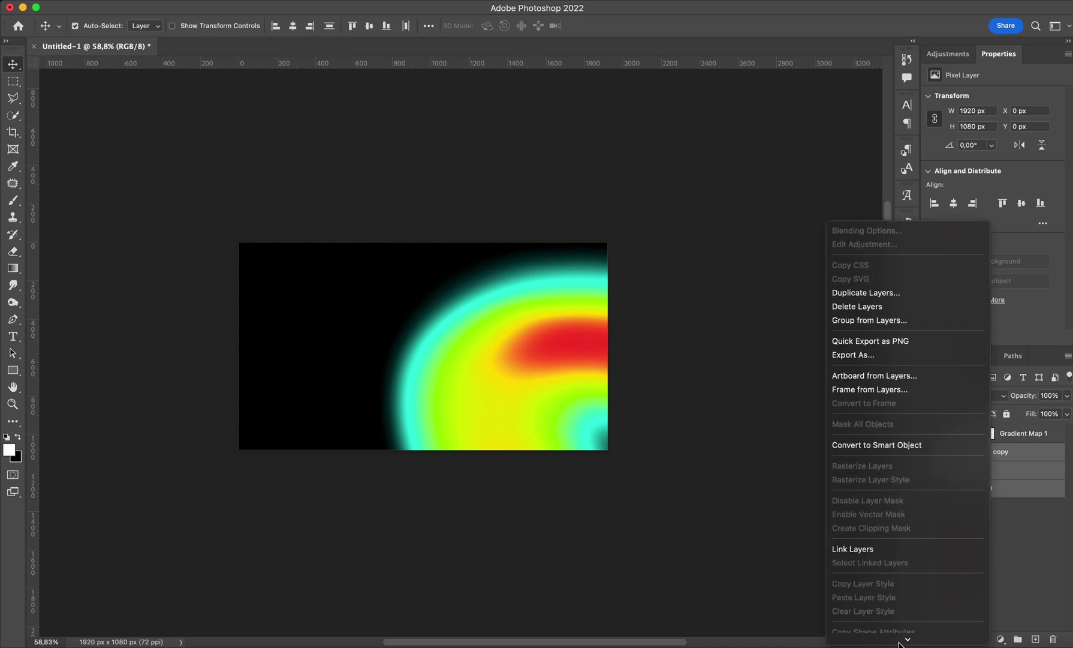
click(859, 427)
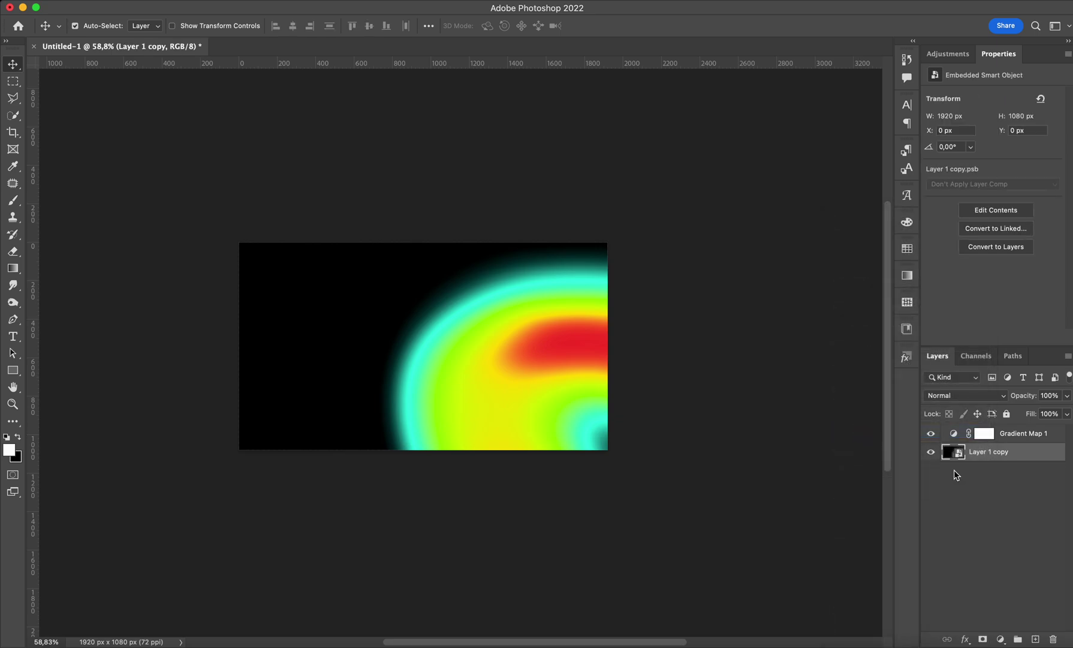
double_click(953, 455)
click(931, 433)
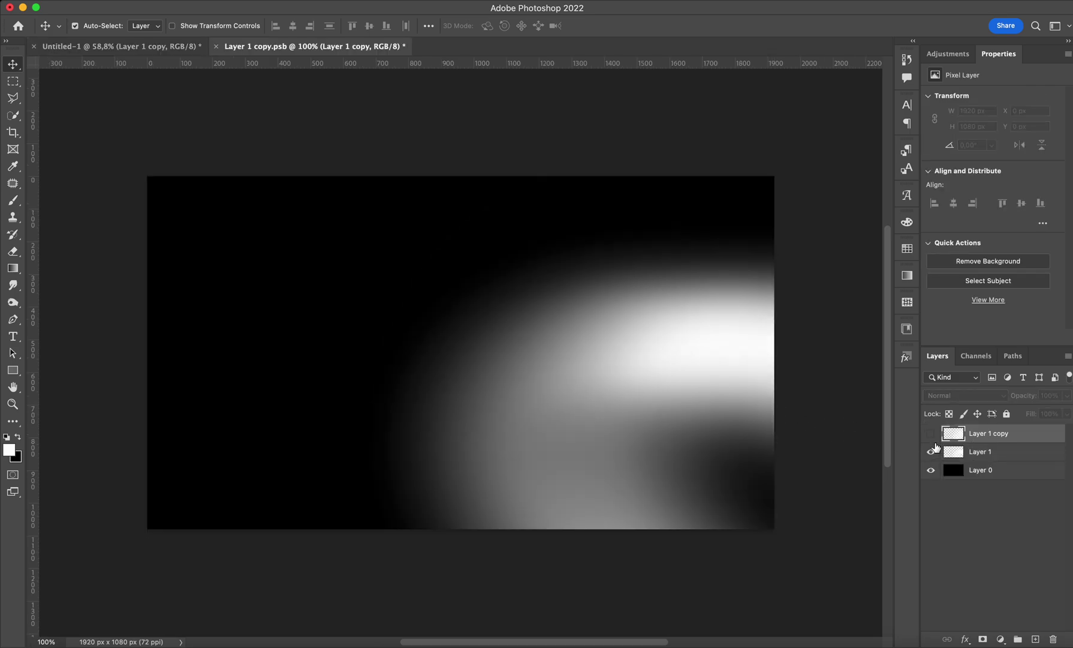
click(931, 451)
click(931, 451)
click(931, 433)
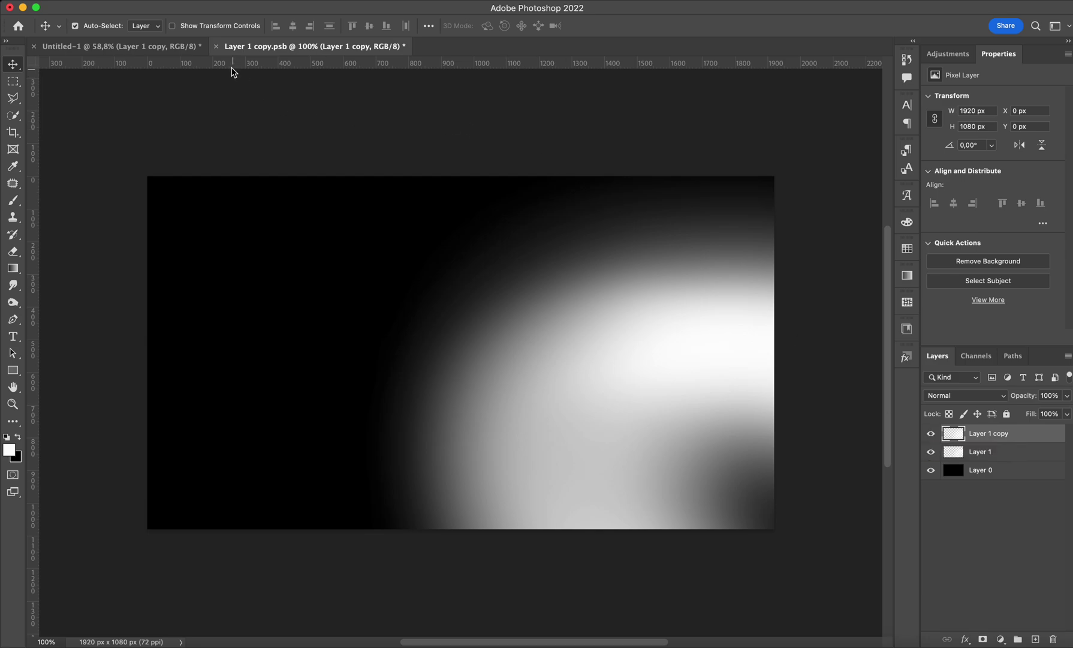
click(216, 46)
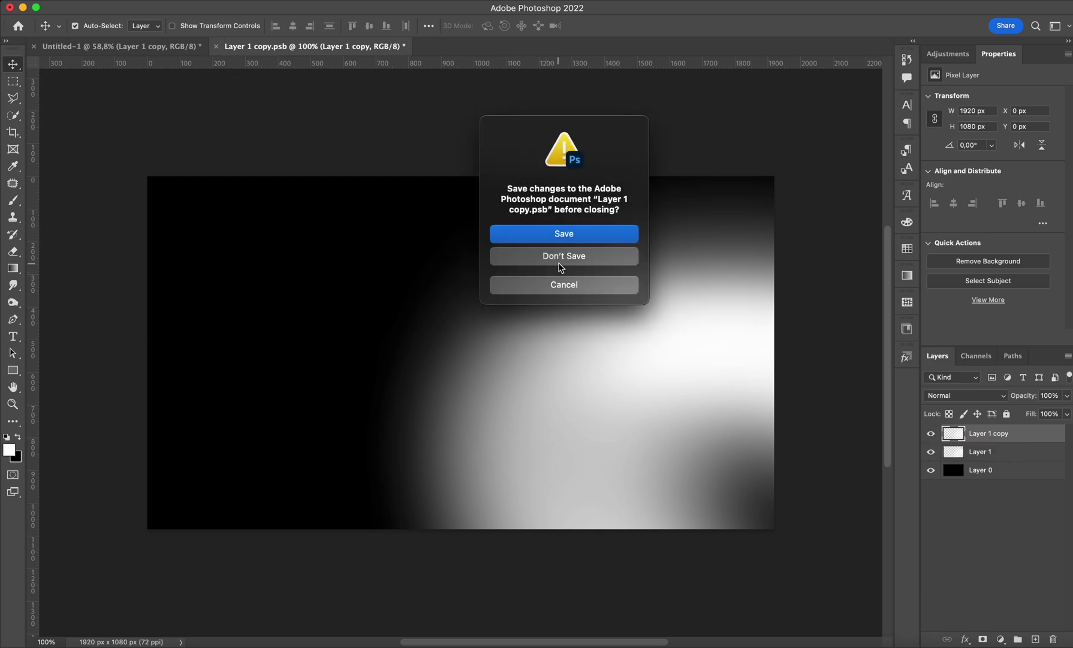
click(564, 258)
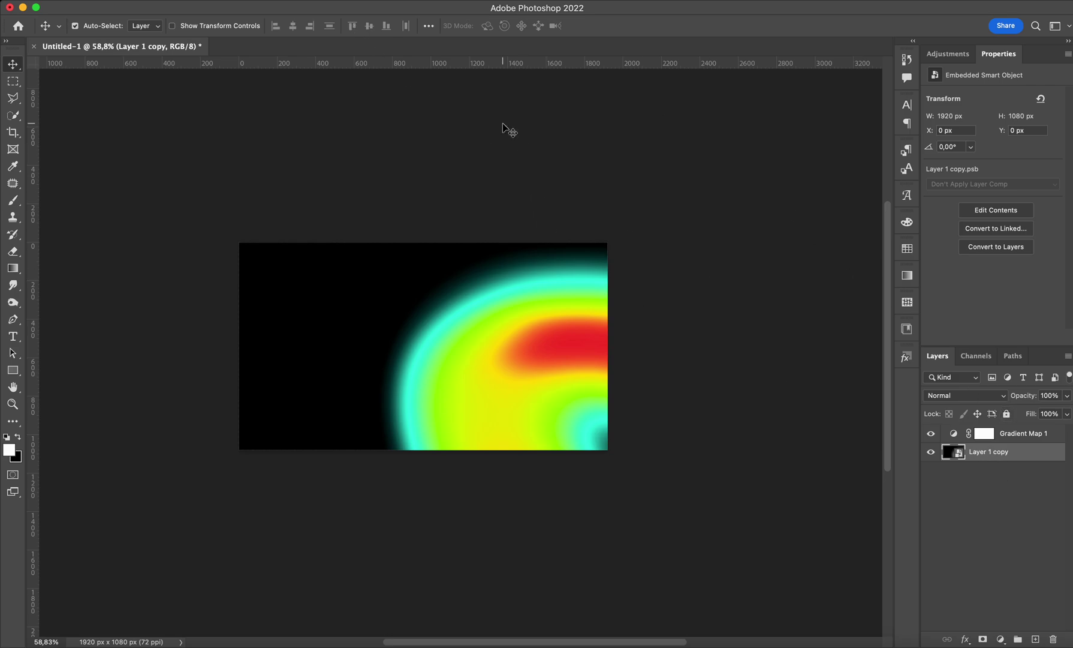
- Open Liquify, zoom the preview to 66.7% and pick the Forward Warp tool
click(296, 1)
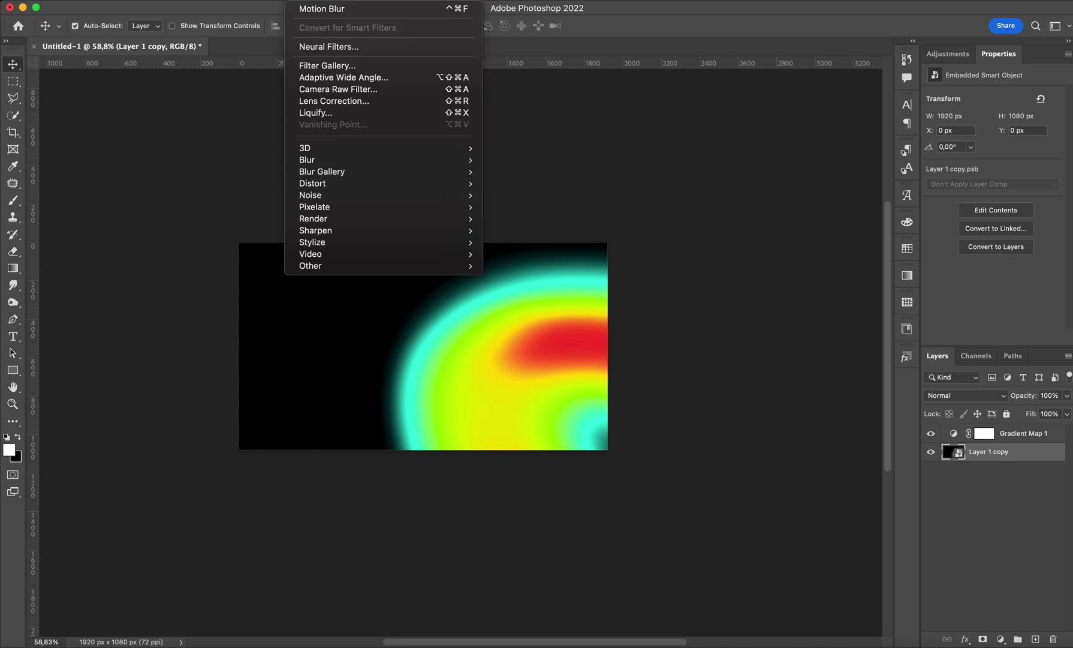
click(355, 113)
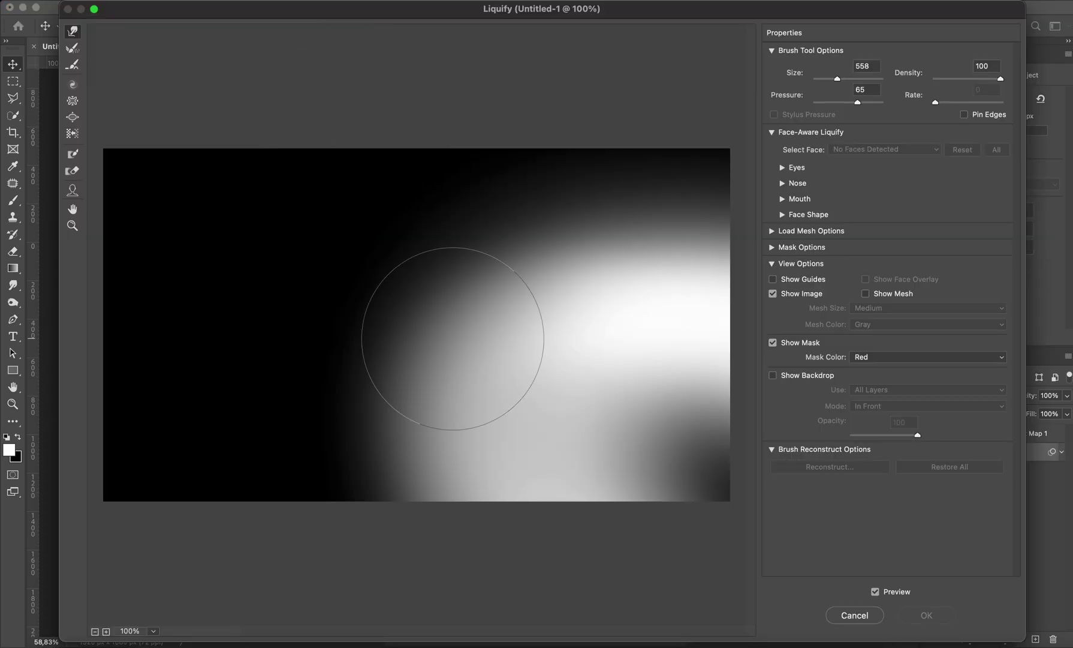
key(z)
alt+click(415, 272)
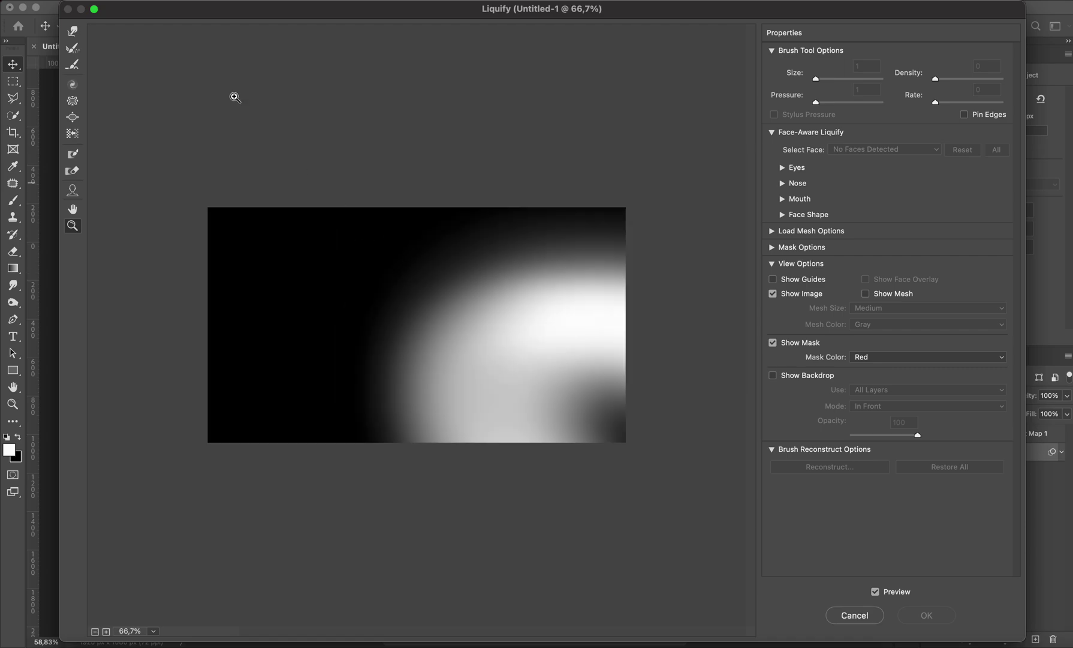
click(73, 32)
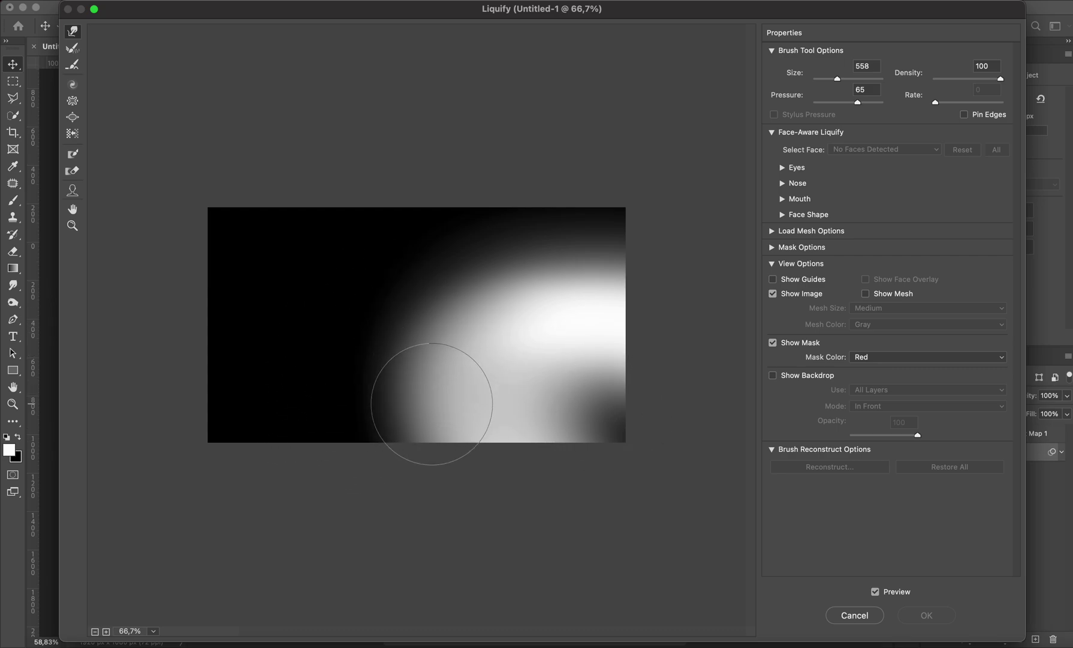
- Push the white mass into flowing, wavy shapes and apply the Liquify filter
mouse_move(384, 320)
mouse_down()
mouse_move(431, 278)
mouse_move(483, 298)
mouse_move(508, 244)
mouse_move(471, 213)
mouse_move(428, 246)
mouse_move(382, 256)
mouse_move(363, 190)
mouse_move(429, 150)
mouse_up()
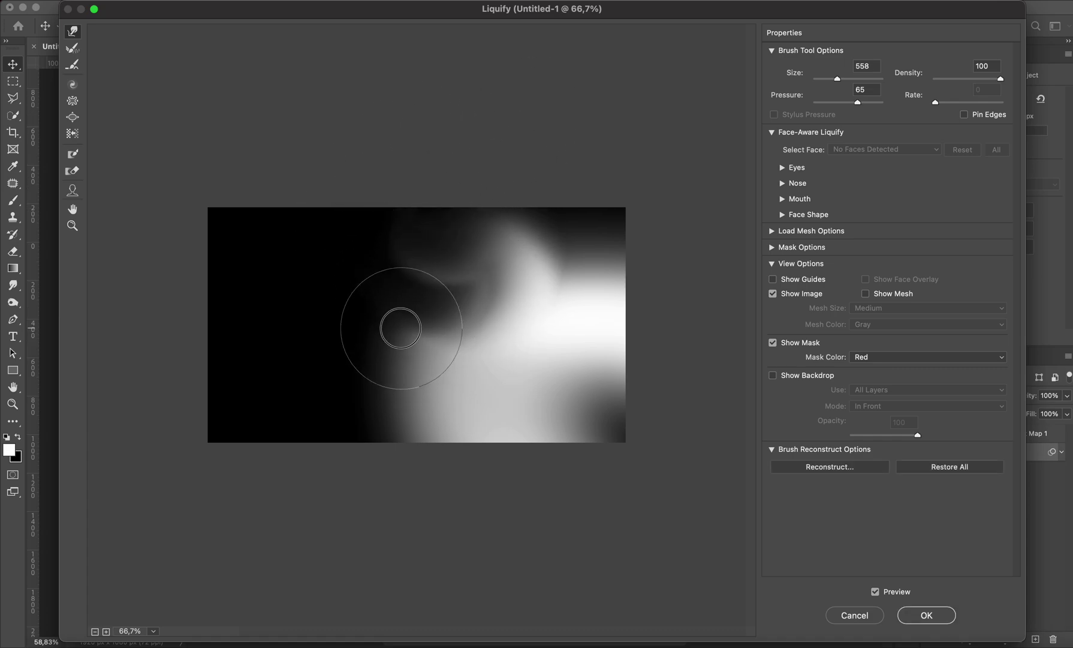
mouse_move(386, 315)
mouse_down()
mouse_move(346, 349)
mouse_move(381, 401)
mouse_move(400, 402)
mouse_move(443, 437)
mouse_move(437, 499)
mouse_up()
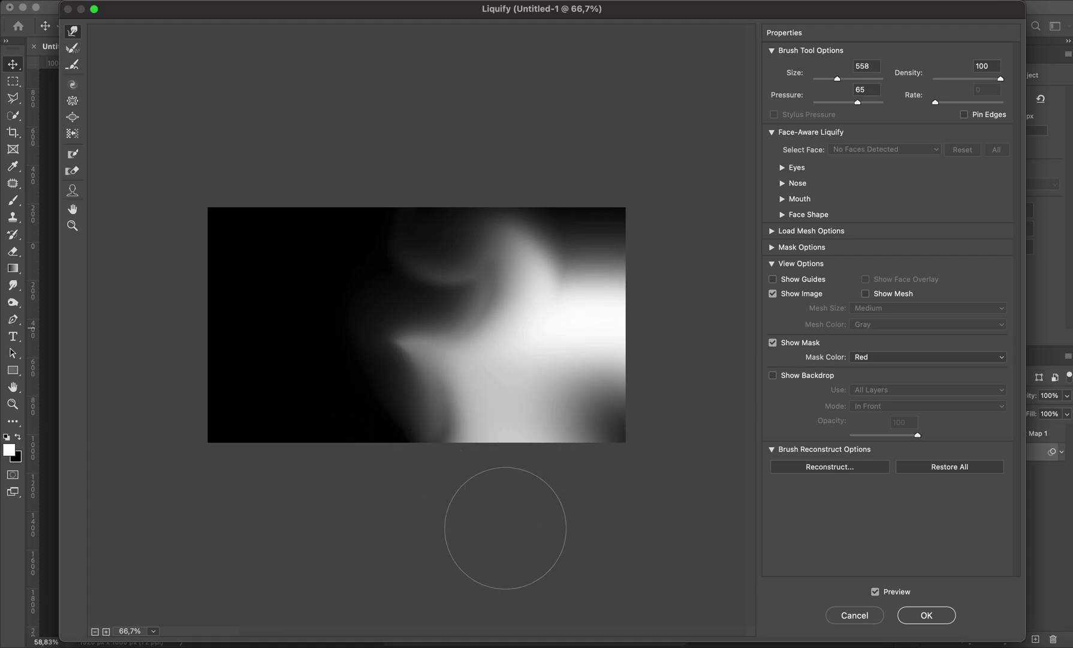
mouse_move(503, 523)
mouse_down()
mouse_move(419, 383)
mouse_move(639, 458)
mouse_up()
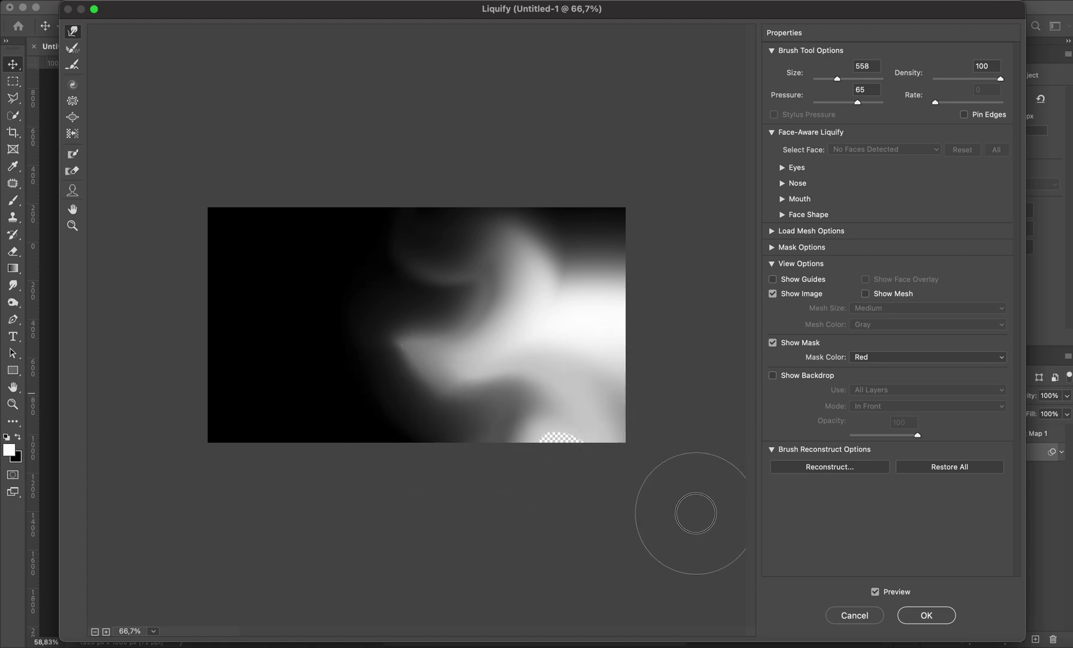
mouse_move(355, 447)
mouse_down()
mouse_move(408, 453)
mouse_move(548, 420)
mouse_move(603, 450)
mouse_up()
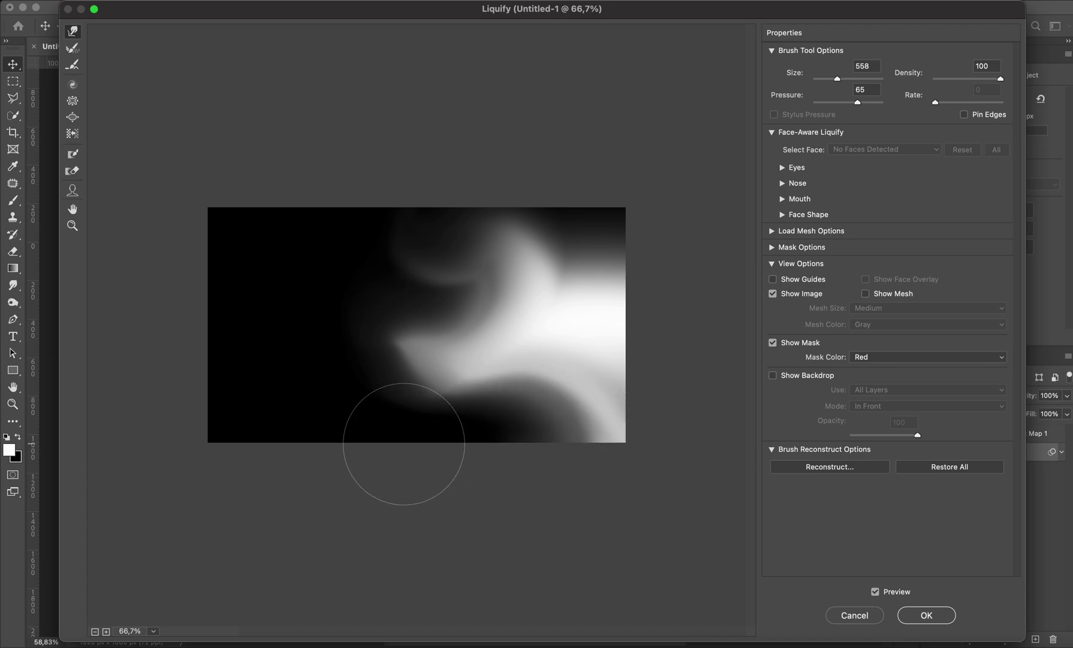
mouse_move(364, 384)
mouse_down()
mouse_move(345, 331)
mouse_move(381, 307)
mouse_move(436, 311)
mouse_move(461, 278)
mouse_move(408, 231)
mouse_move(467, 179)
mouse_move(599, 185)
mouse_move(694, 108)
mouse_move(717, 50)
mouse_move(612, 161)
mouse_move(599, 195)
mouse_move(649, 118)
mouse_up()
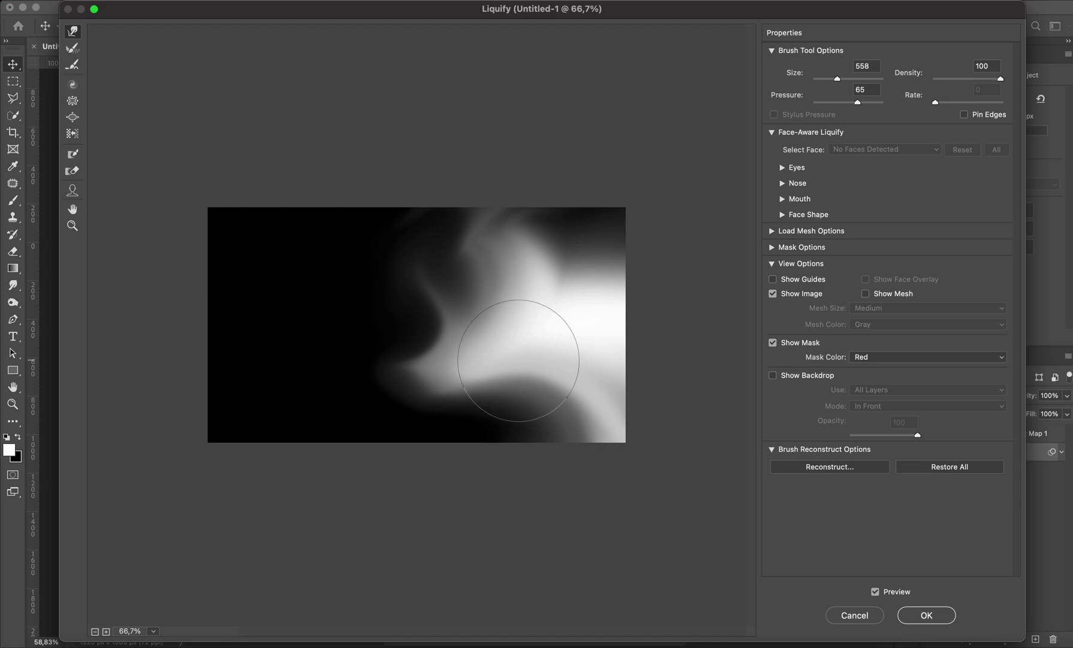
key(Return)
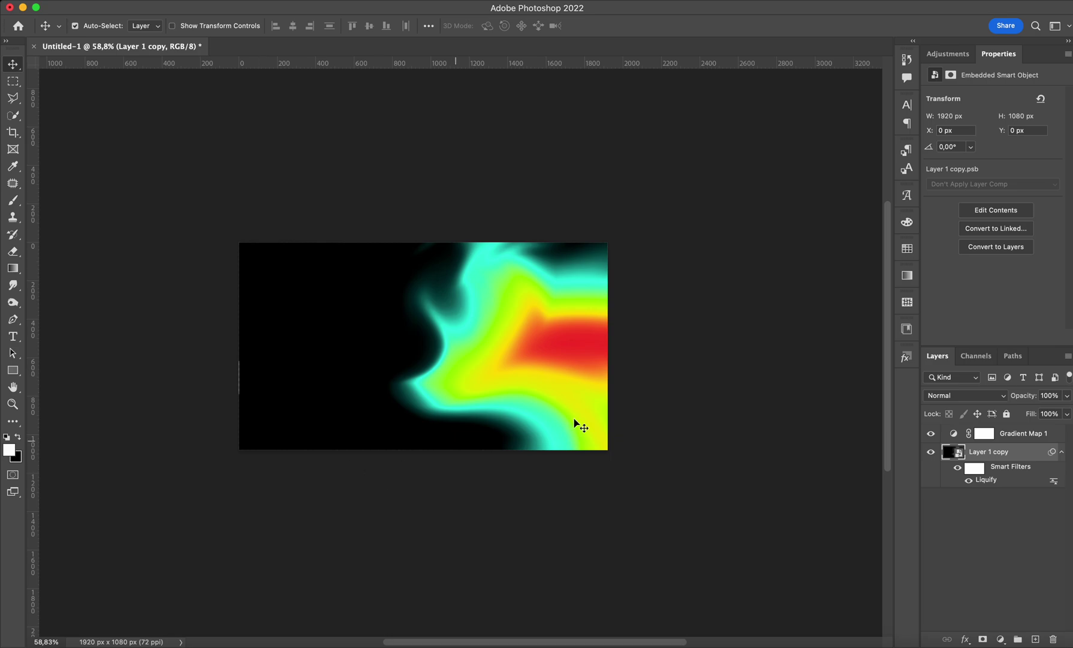
- Run and apply a second Liquify pass on Layer 1 copy
key(i)
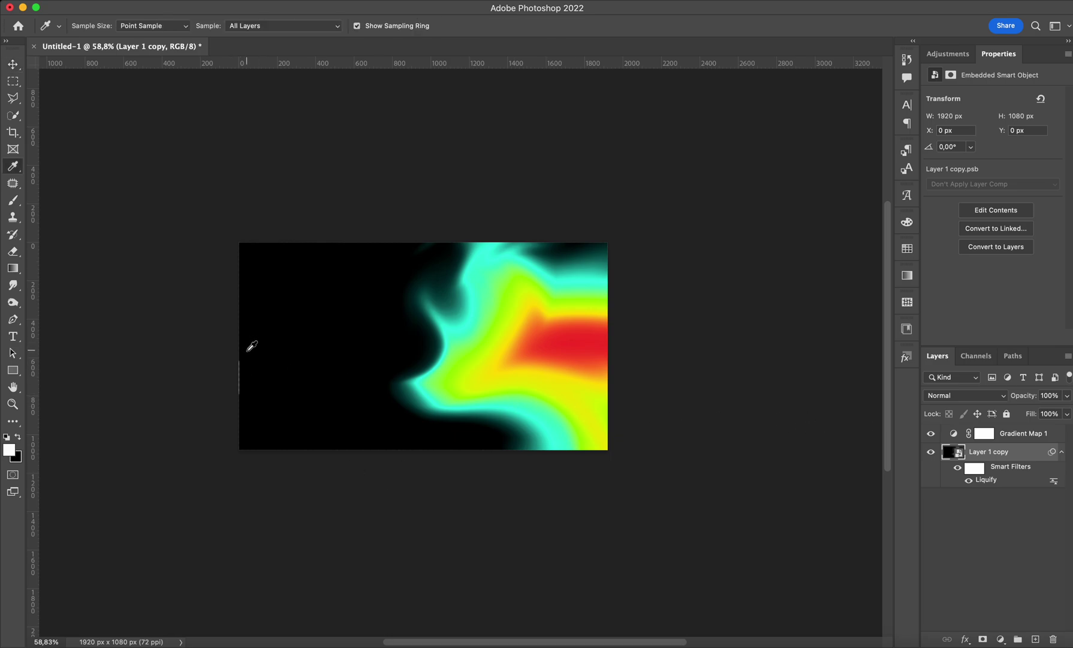
key(v)
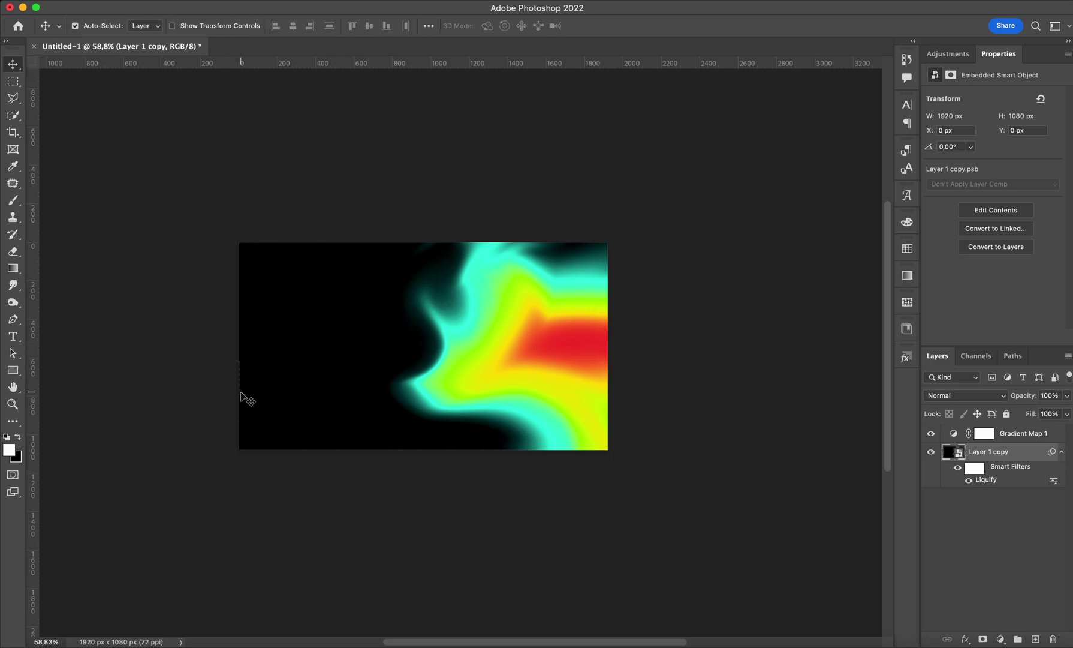
scroll(247, 397, up, 5)
scroll(247, 399, down, 2)
scroll(247, 397, down, 2)
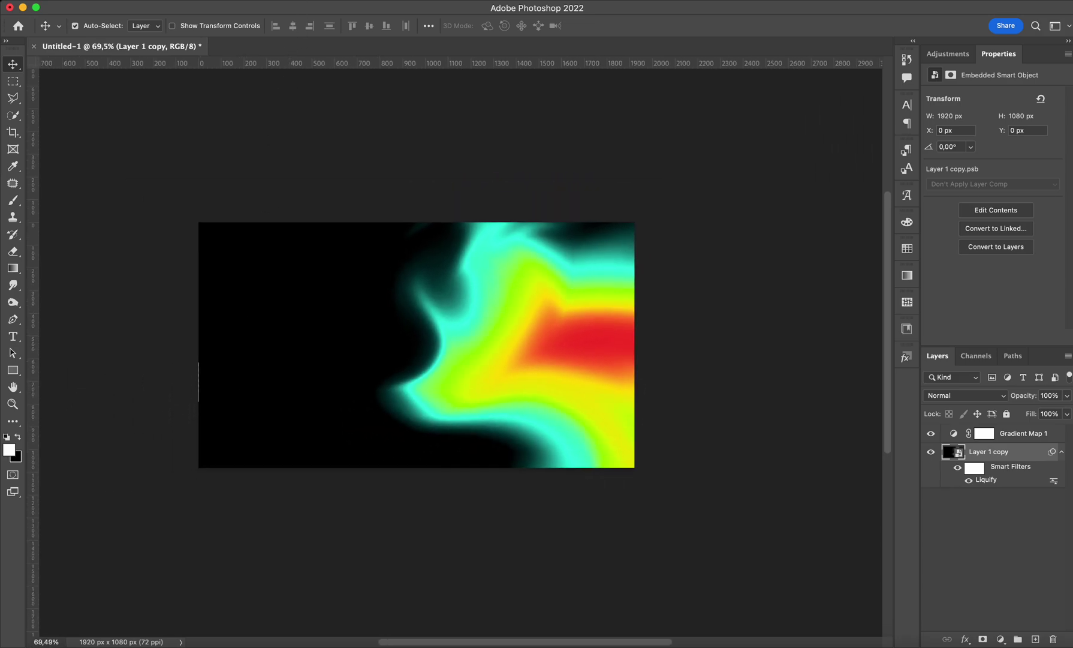
click(303, 1)
click(334, 113)
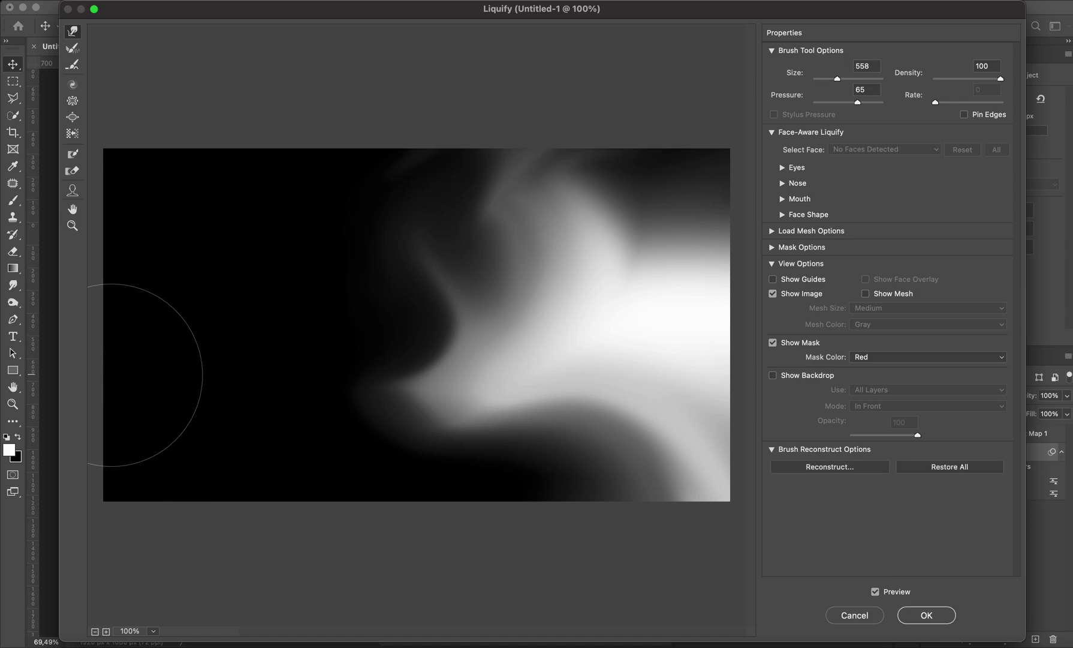
key(Return)
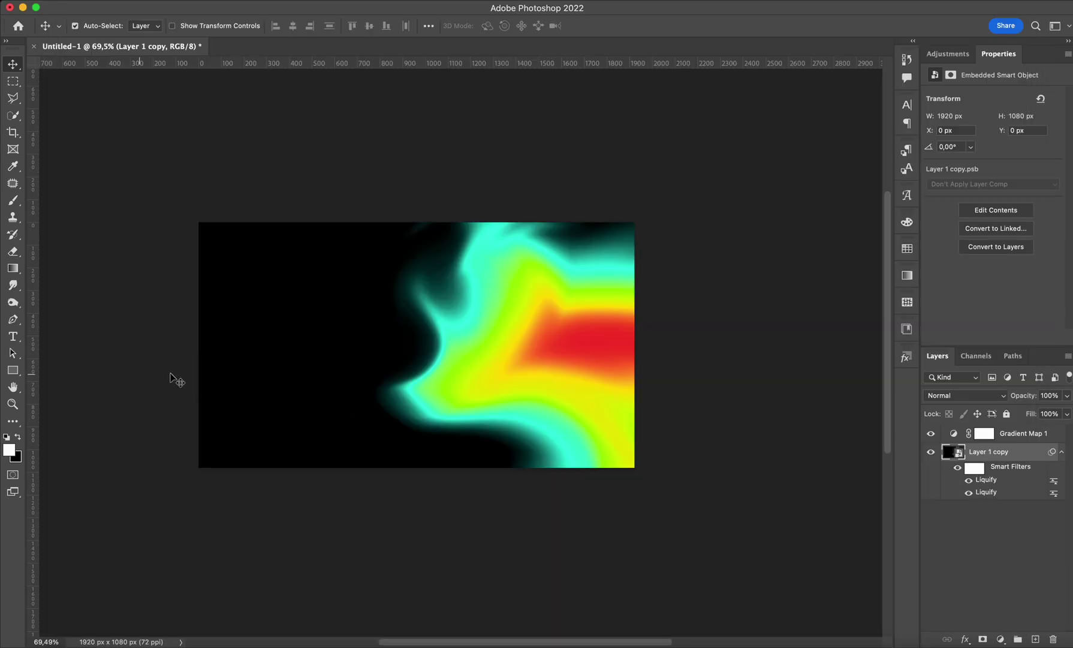
- Group Gradient Map 1 with Layer 1 copy as Group 1 and duplicate the group
click(1061, 452)
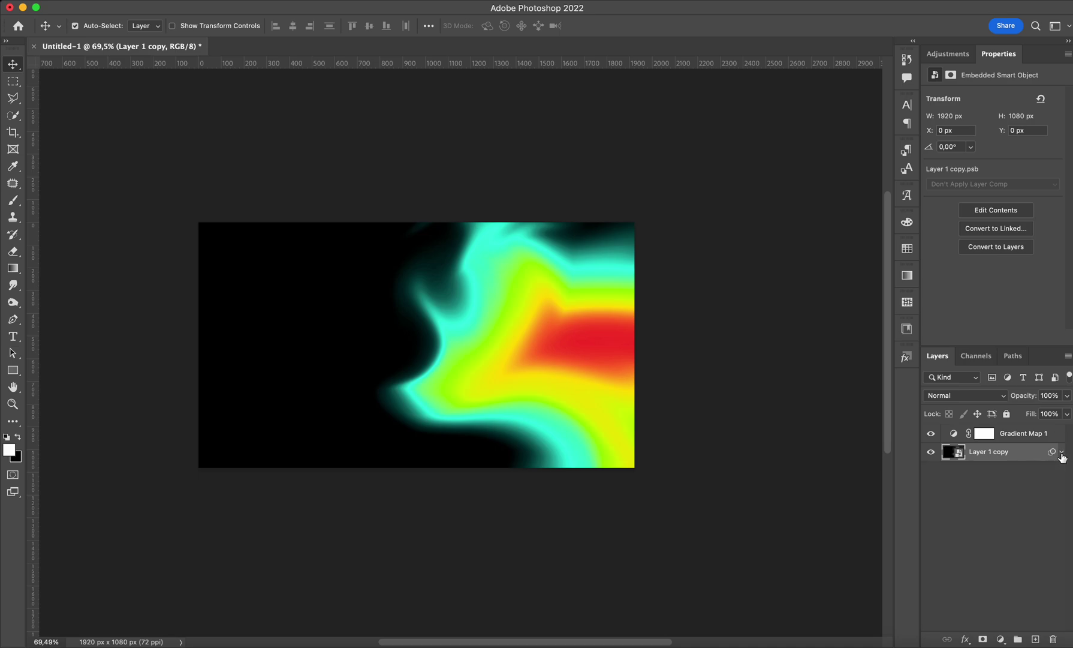
shift+click(1027, 437)
key(super+g)
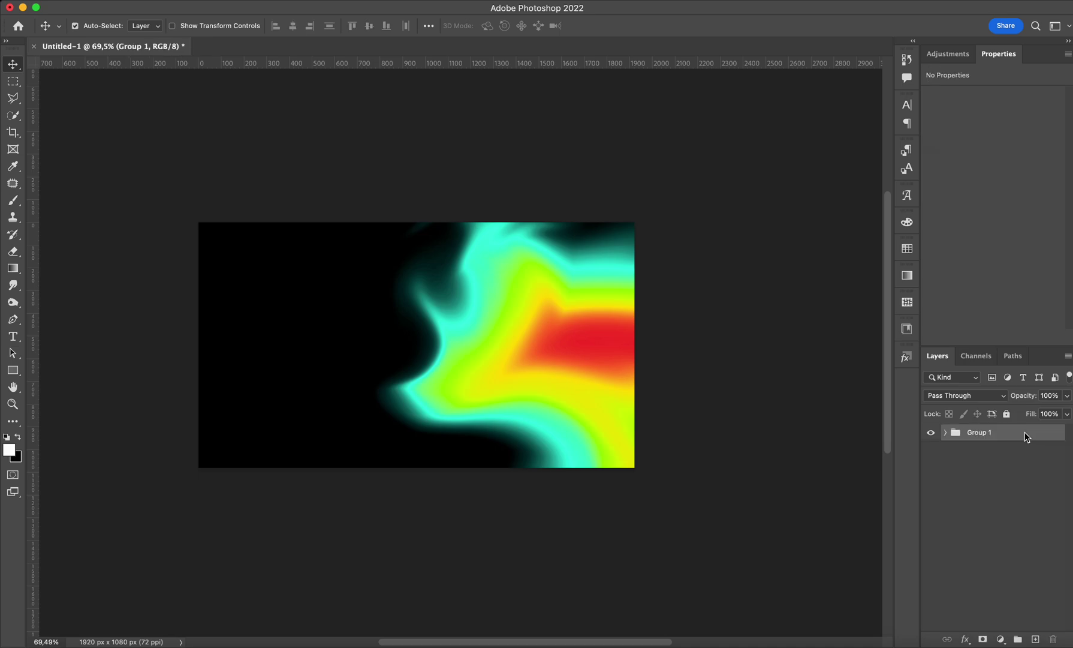
key(super+j)
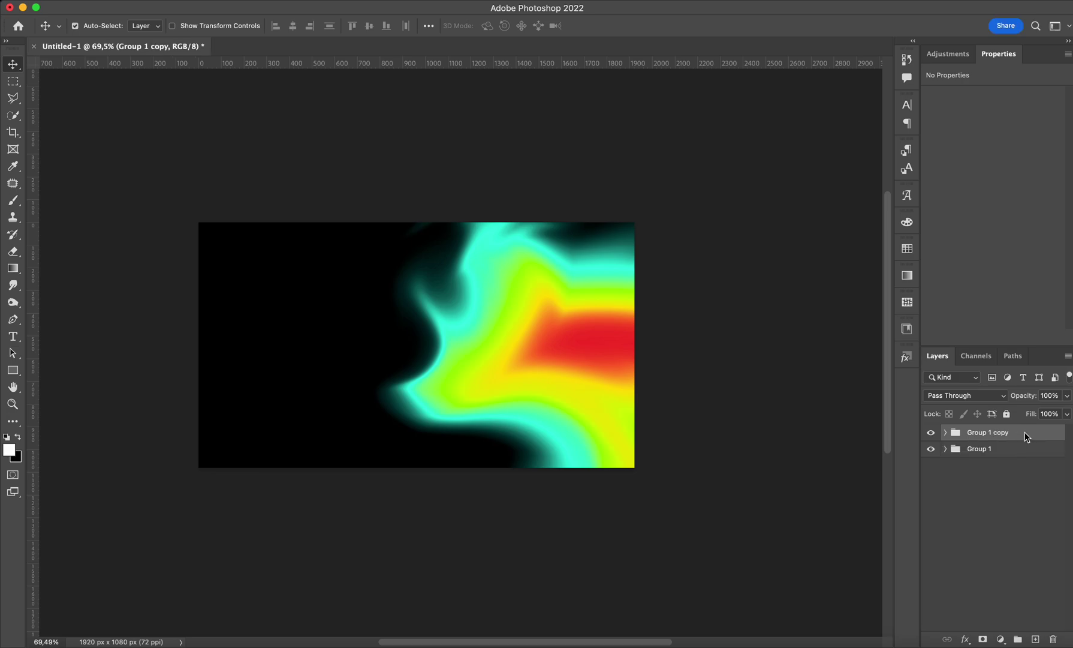
- Merge Group 1 copy into a single pixel layer and hide it to compare
right_click(1025, 432)
click(953, 582)
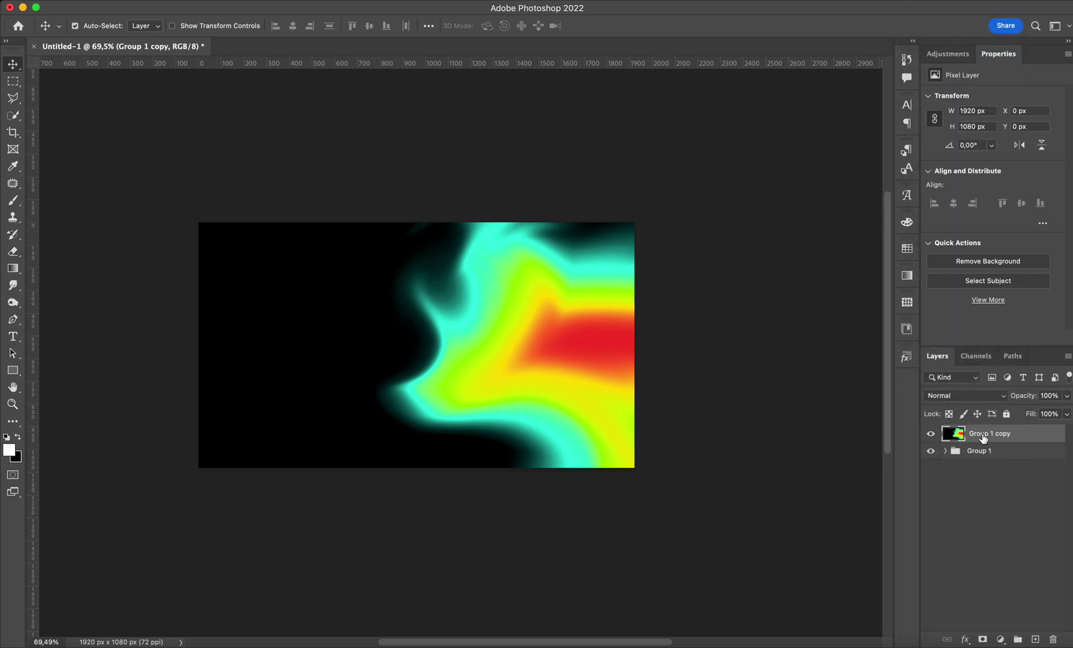
click(931, 434)
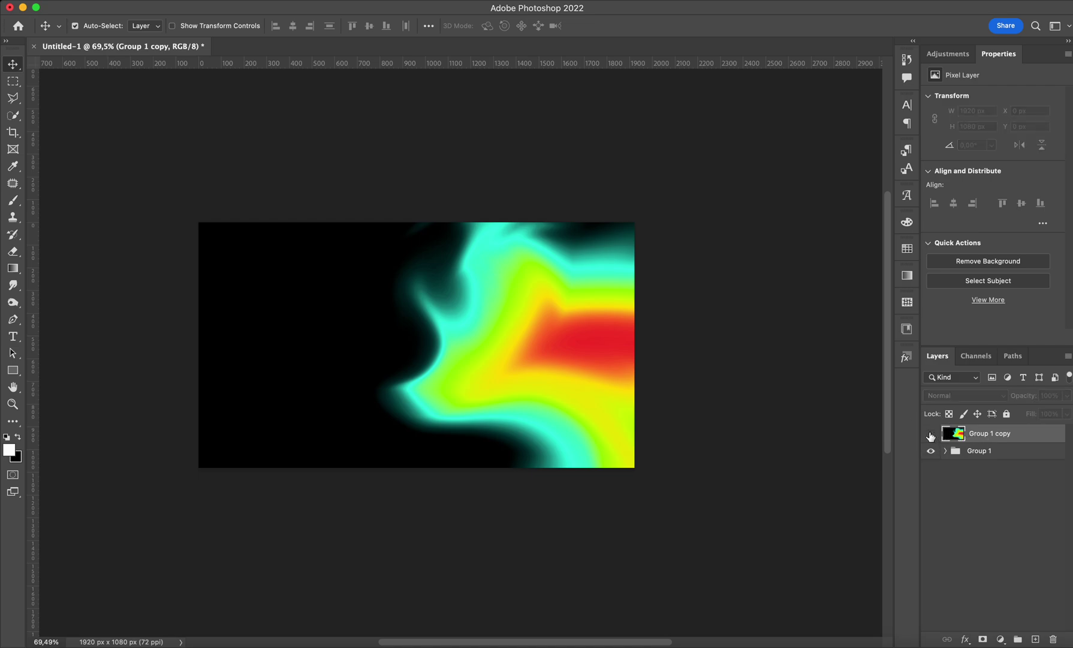
click(945, 450)
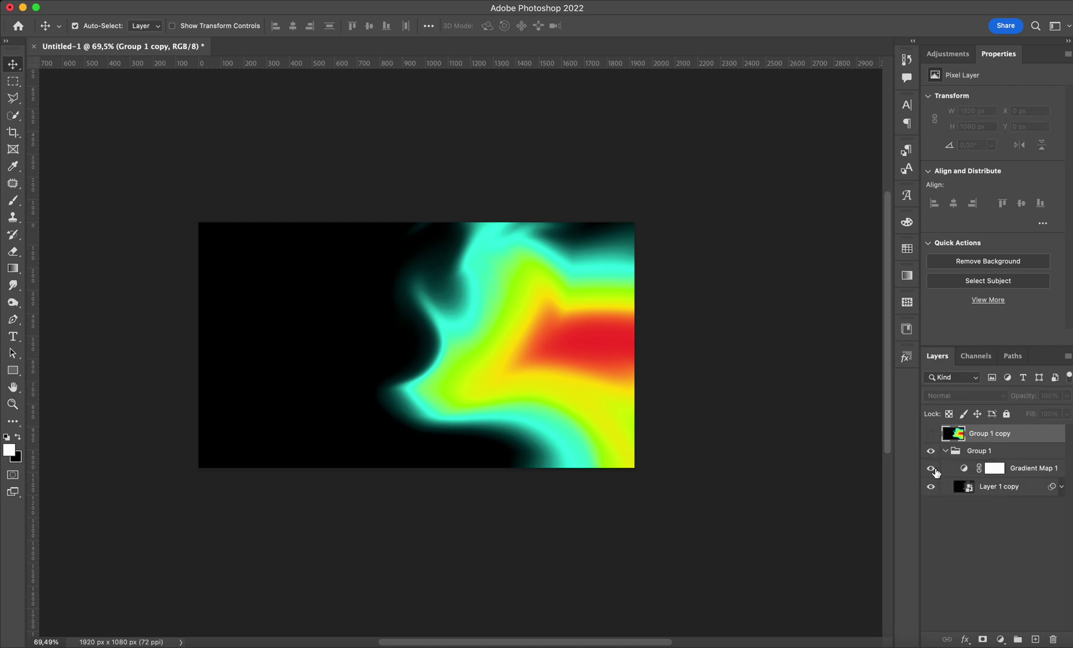
click(945, 450)
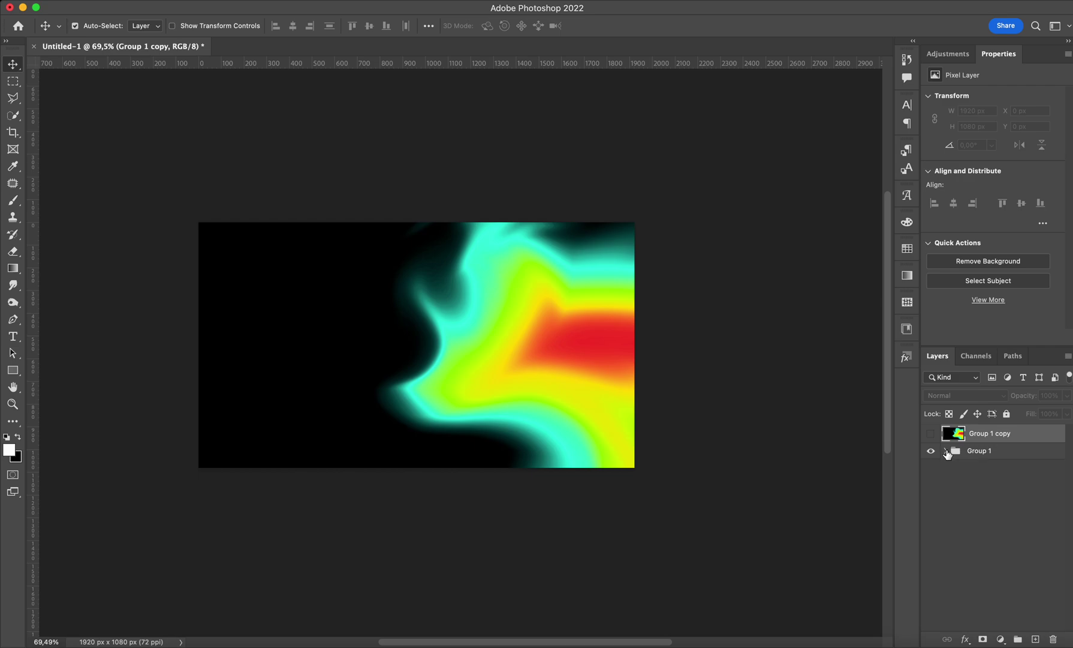
- Show Group 1 copy again and add 8% Uniform, Monochromatic noise to it
click(930, 434)
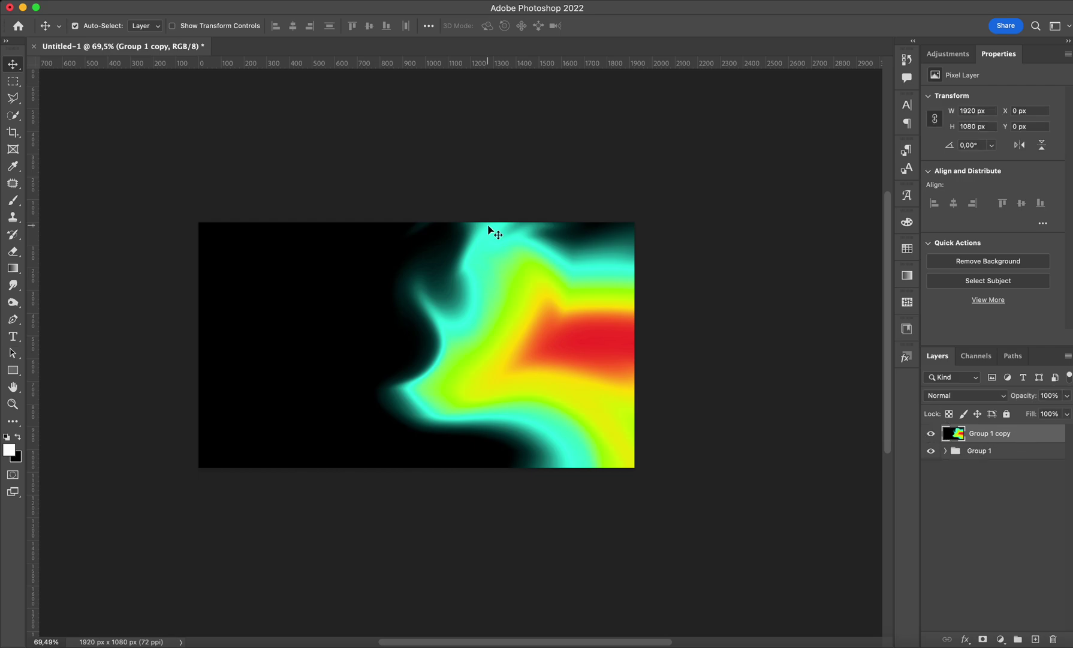
click(324, 6)
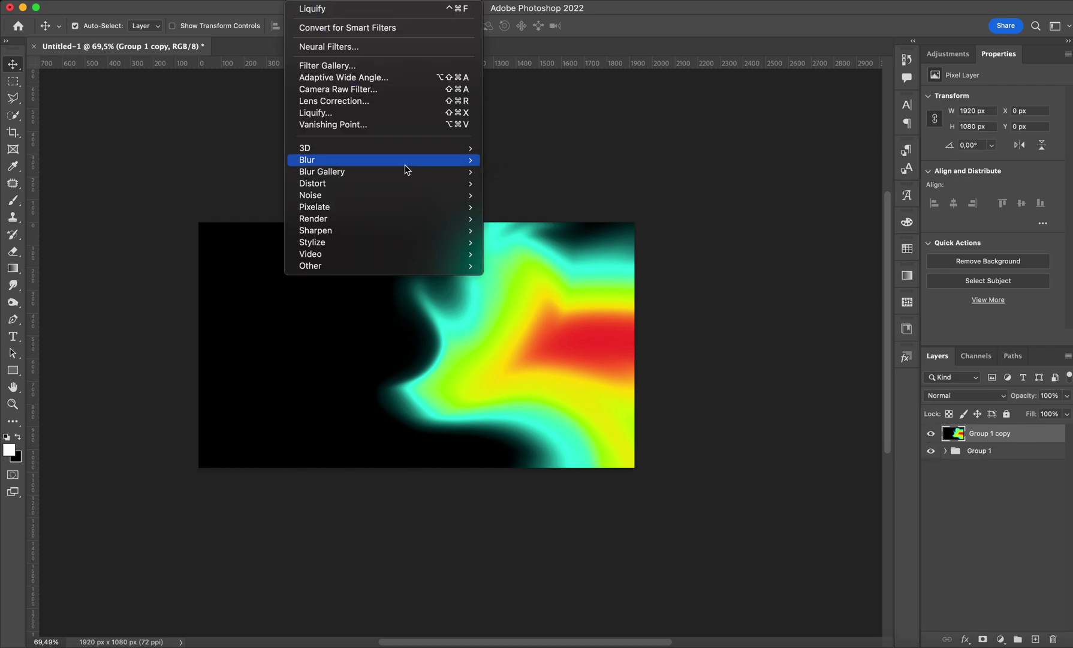
mouse_move(396, 196)
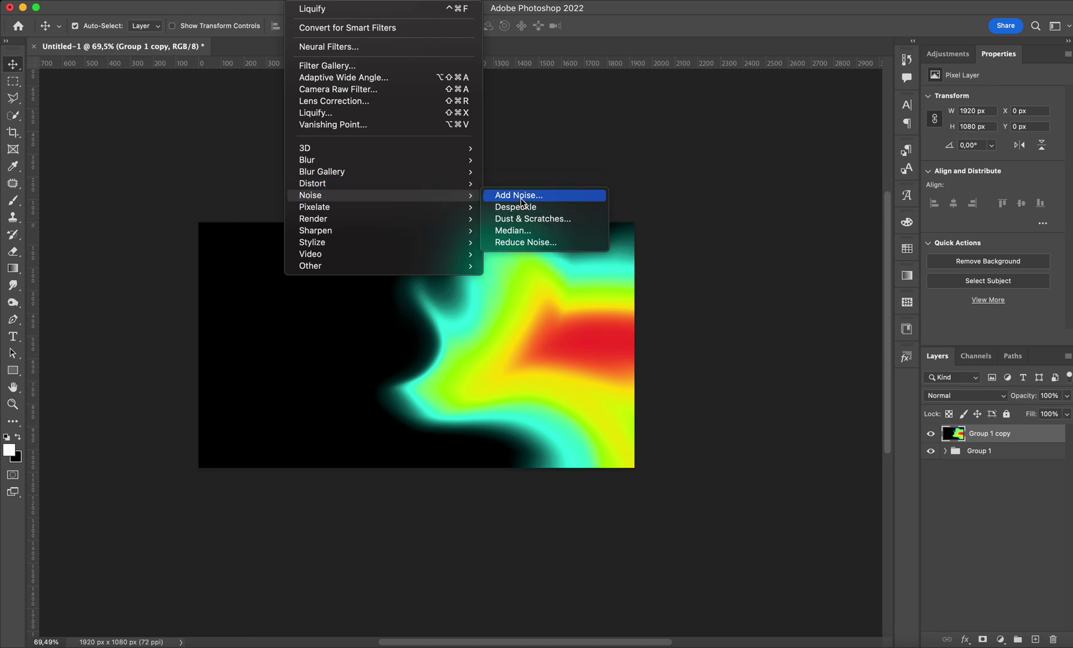
click(521, 195)
drag(549, 123, 713, 217)
click(791, 237)
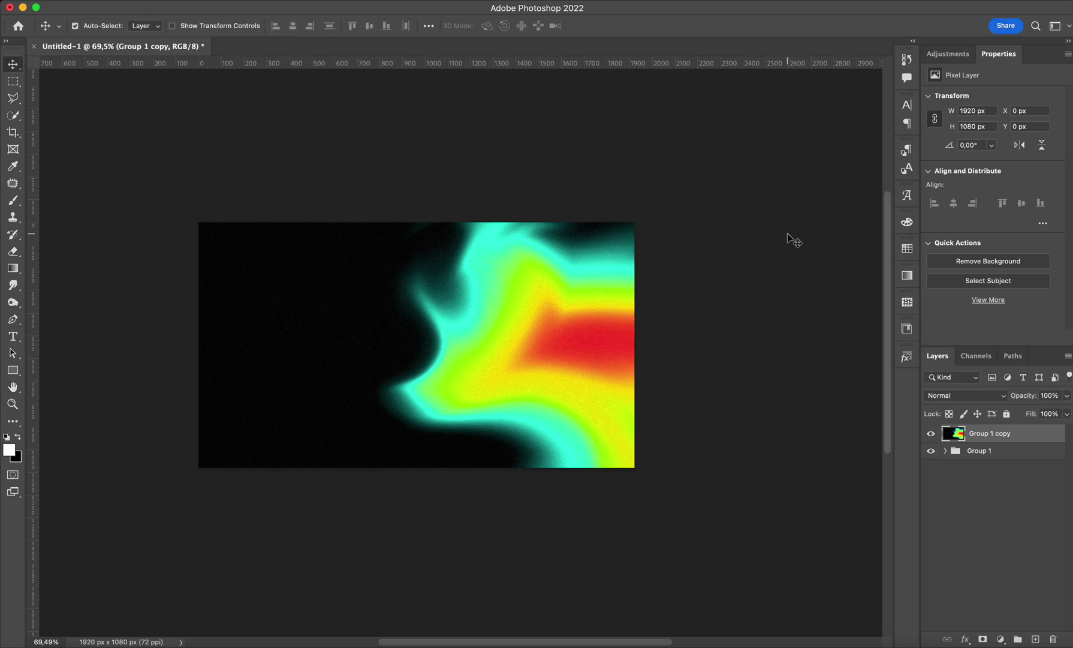